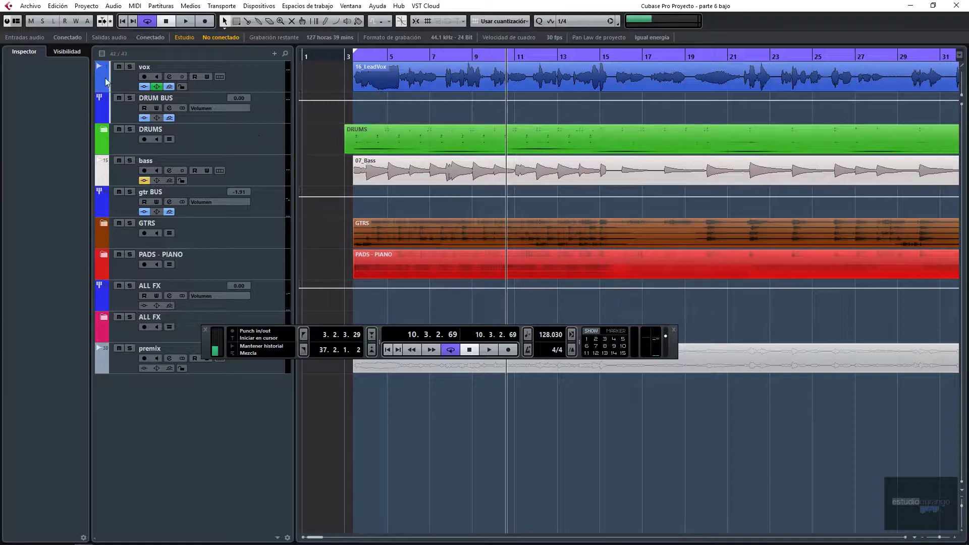
- Solo the vox track and play it from the start of the cycle range
left_click(129, 67)
left_click(351, 68)
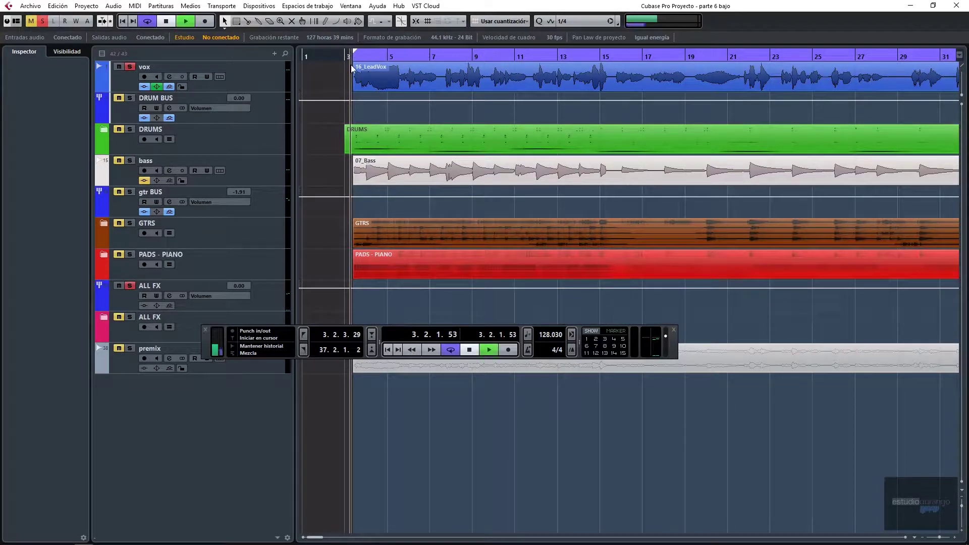
key("space")
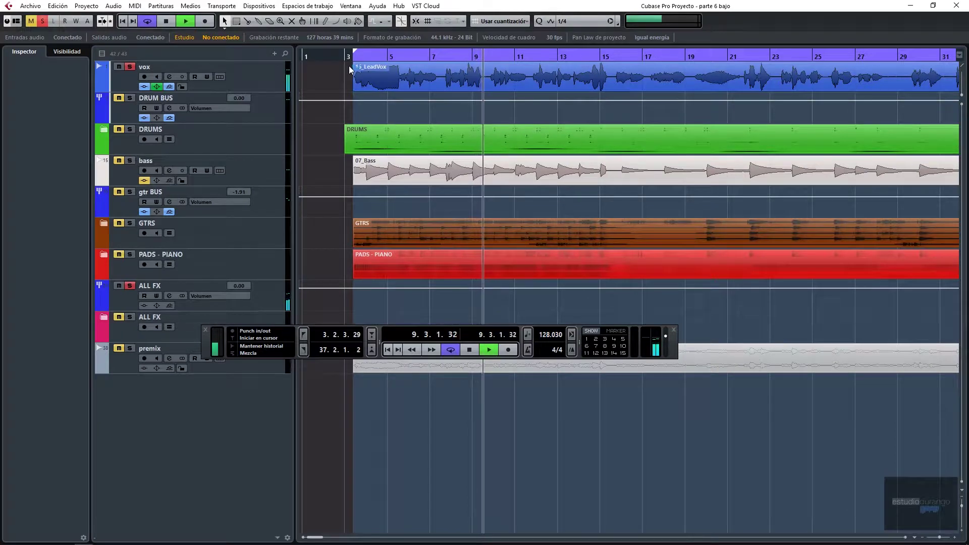
key("space")
- Add the DRUMS folder to the audible tracks and play it with the vocal from the cycle start
left_click(118, 130)
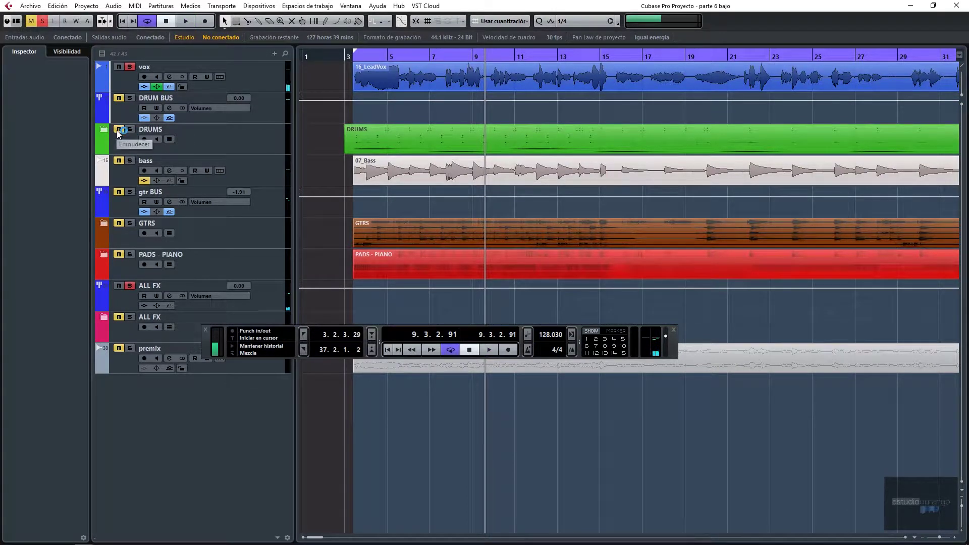
left_click(350, 56)
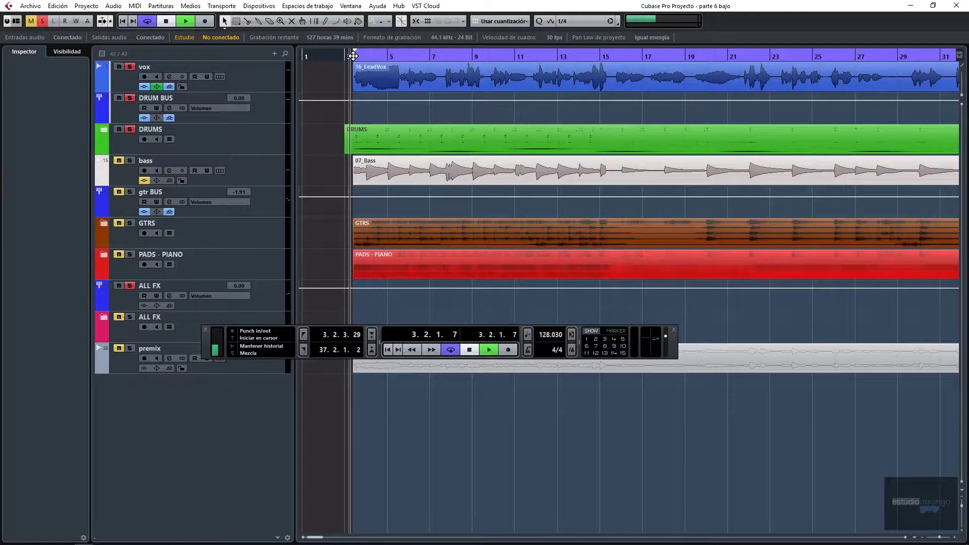
key("space")
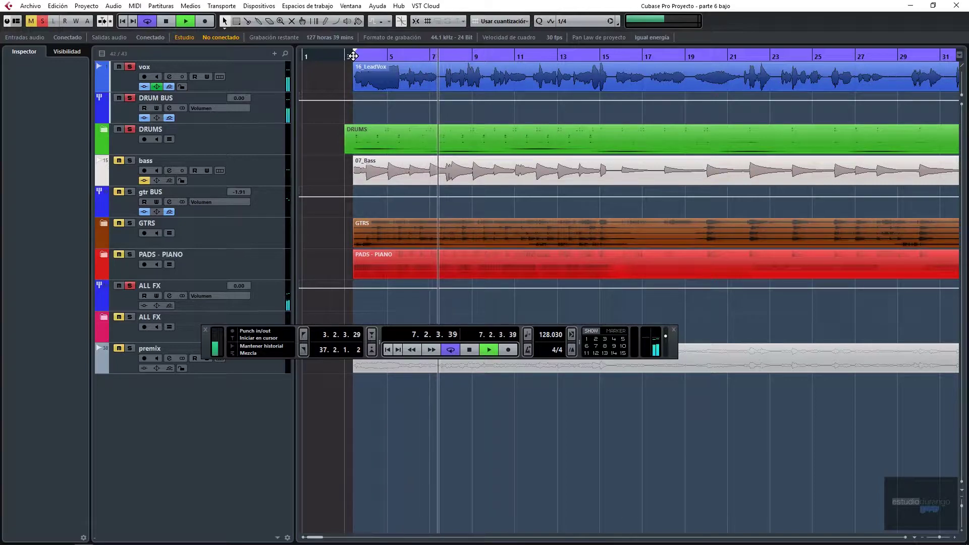
key("space")
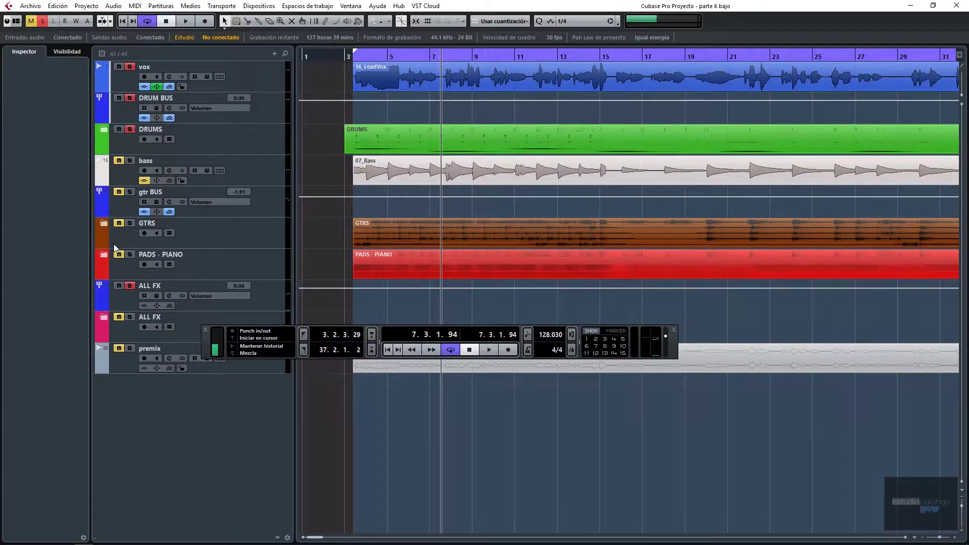
- Take the vox track out of the soloed mix, add the bass track, and play it together with the drums
left_click(119, 67)
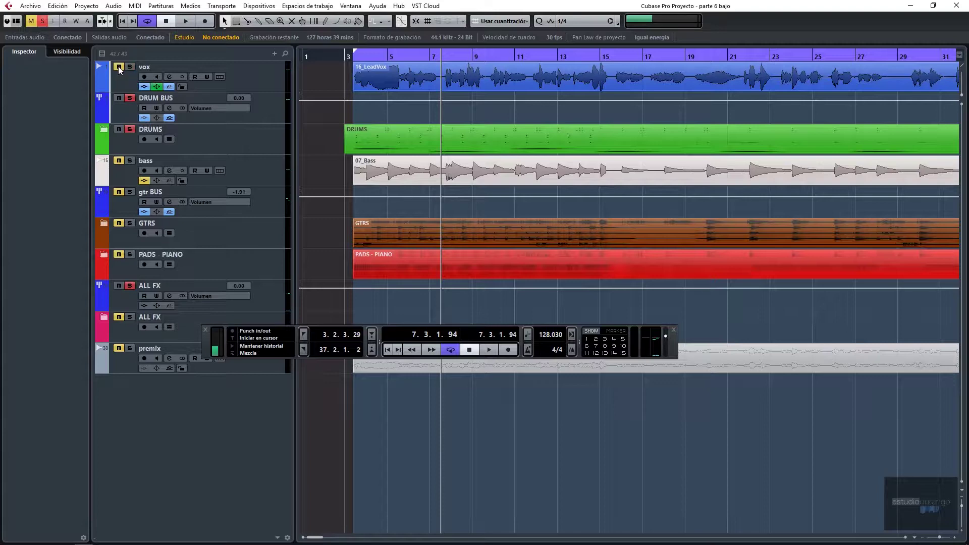
left_click(119, 162)
key("space")
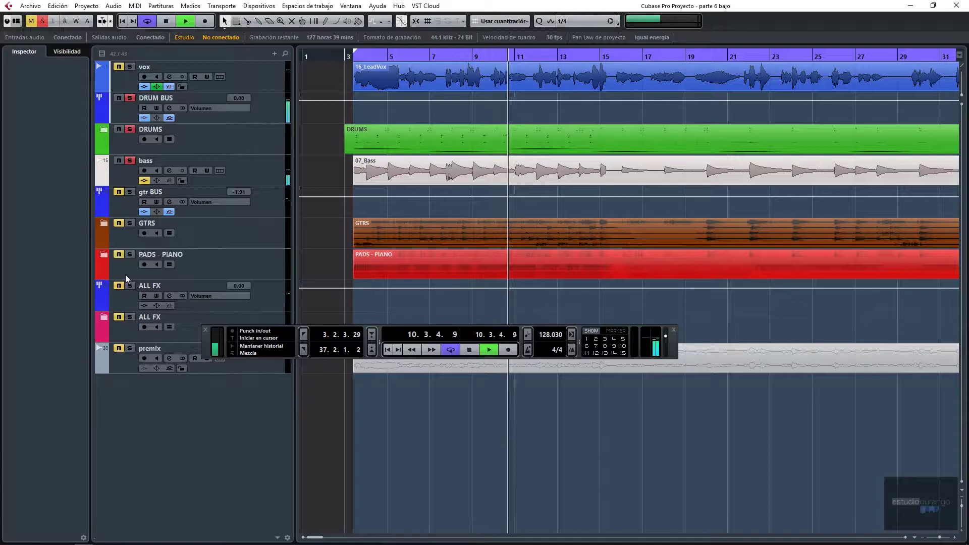
key("space")
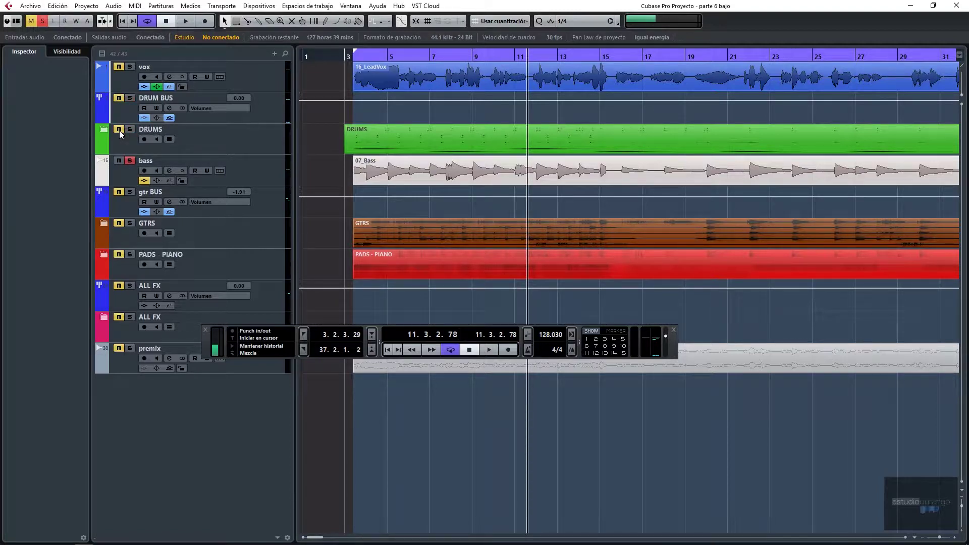
- Play the bass track alone from the start of the cycle range
left_click(355, 57)
left_click_drag(355, 57, 345, 57)
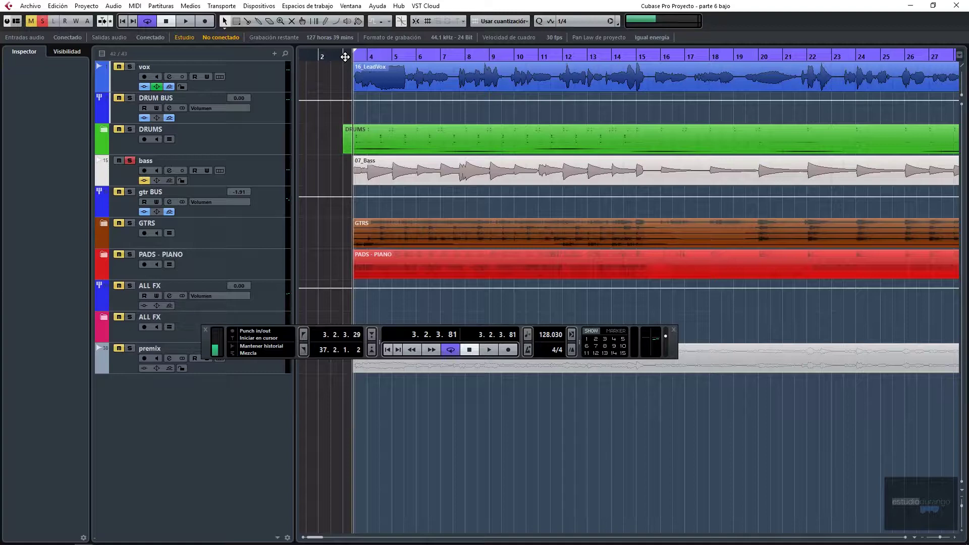
key("space")
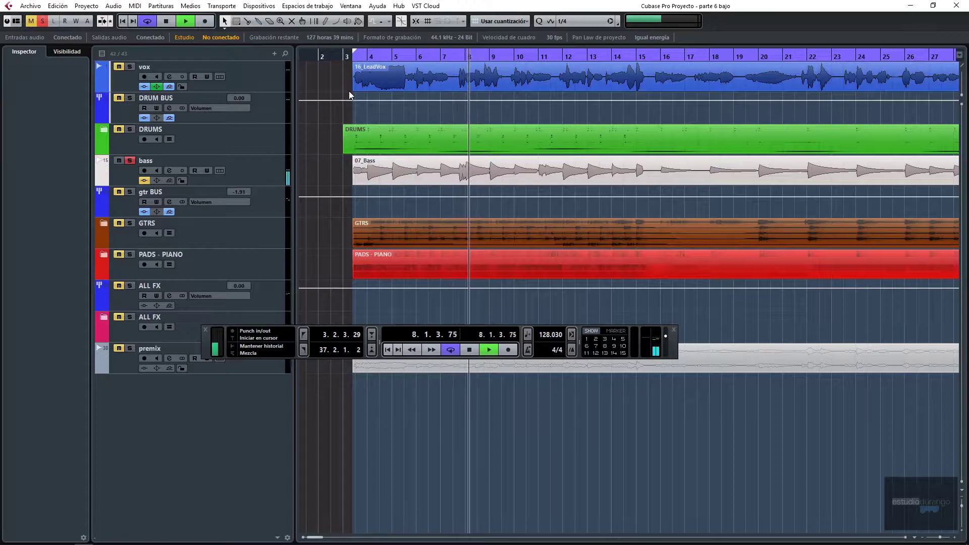
key("space")
- Select the bass track, open its SSLChannel Mono insert, and move the plugin window clear of the track list
left_click(119, 170)
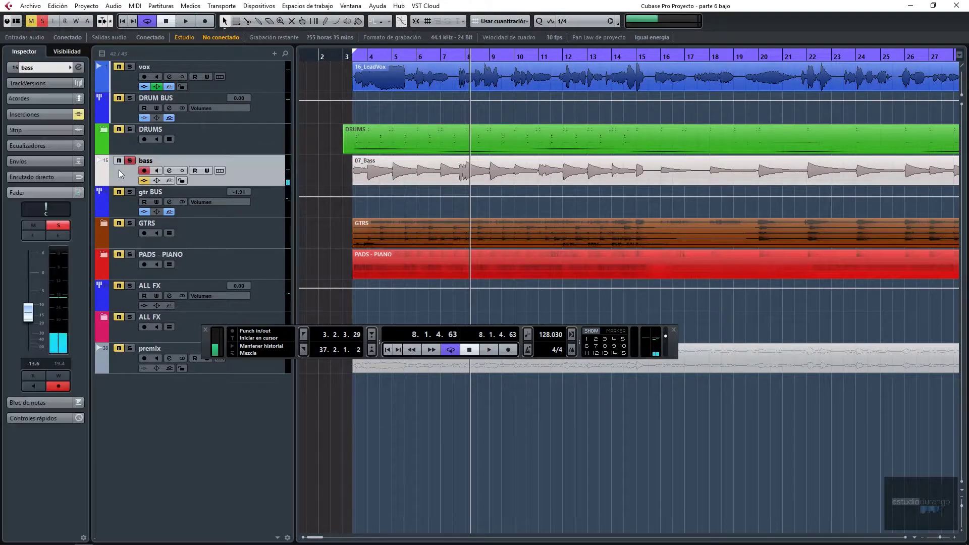
left_click(23, 115)
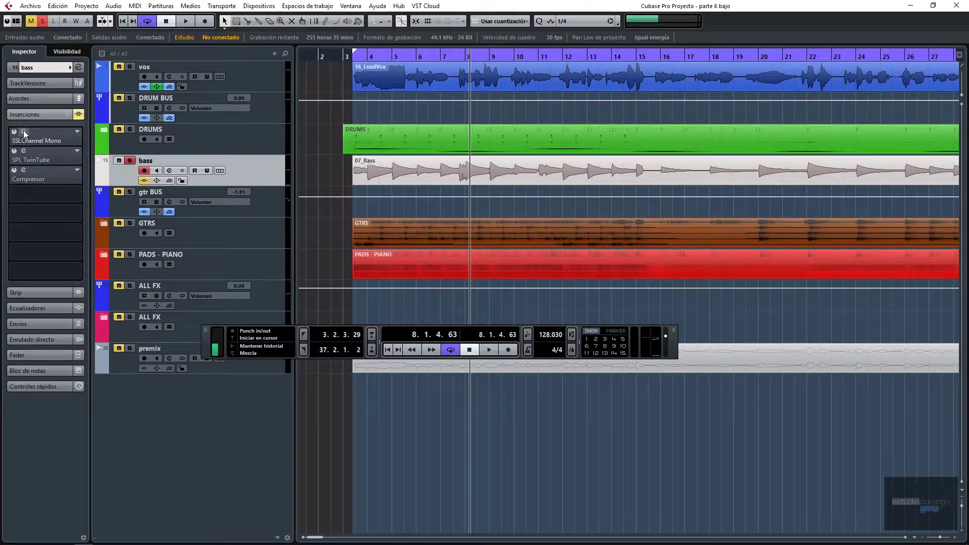
left_click(23, 131)
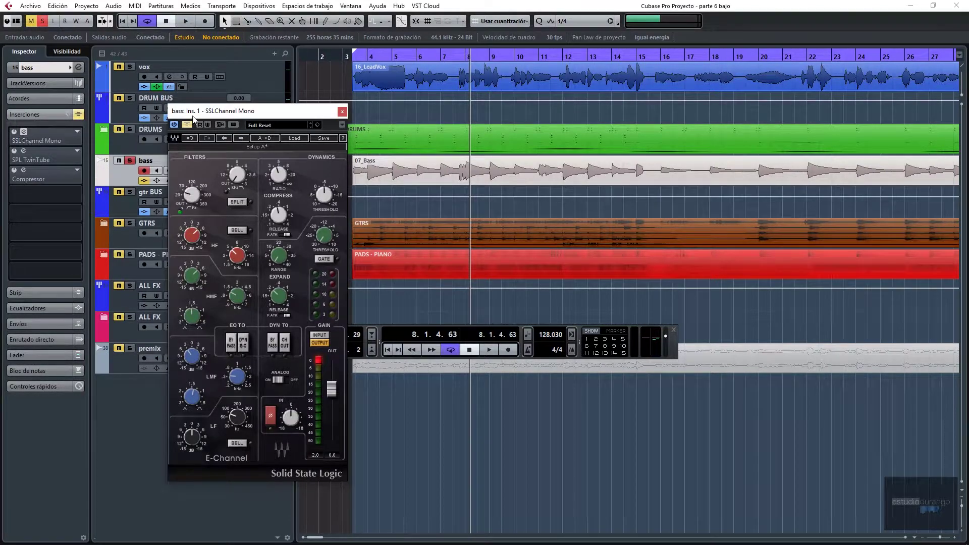
left_click_drag(229, 112, 461, 66)
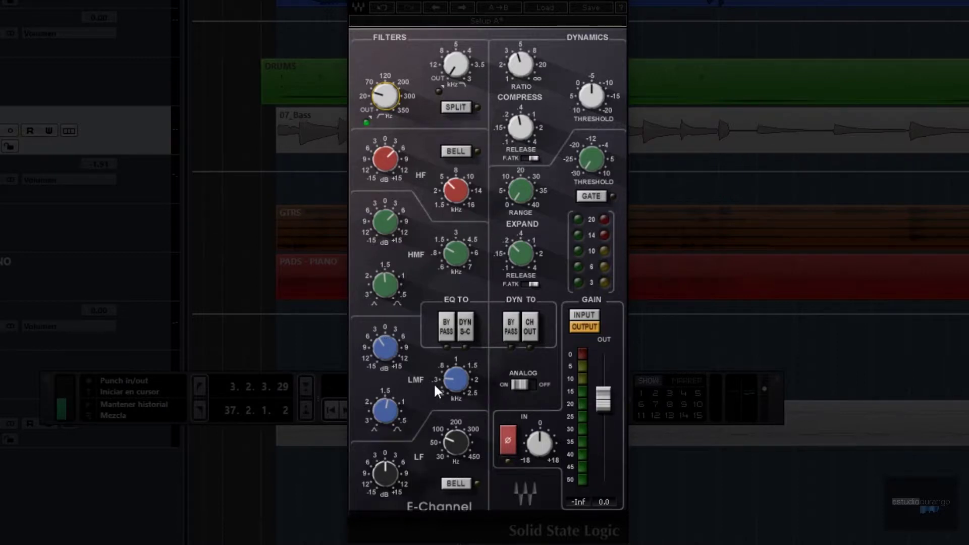
- Audition the LMF band at 0.32 kHz by boosting its gain to about 12.5 dB, and return it to a slight cut
left_click(456, 381)
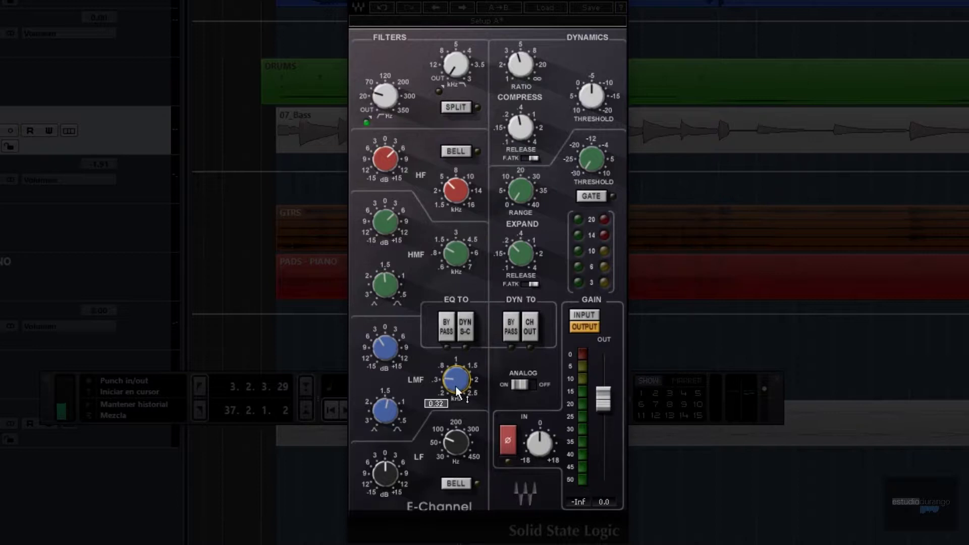
mouse_move(381, 347)
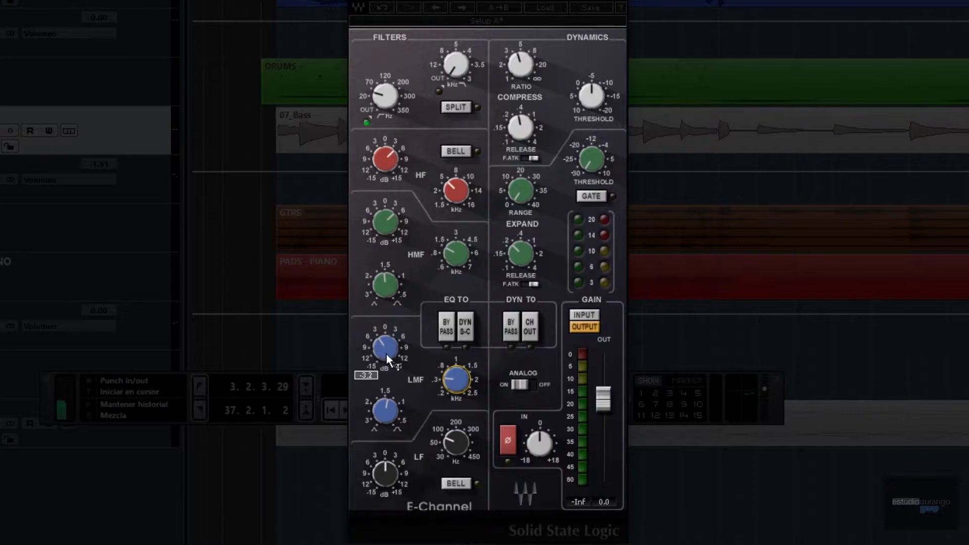
left_click_drag(389, 359, 388, 307)
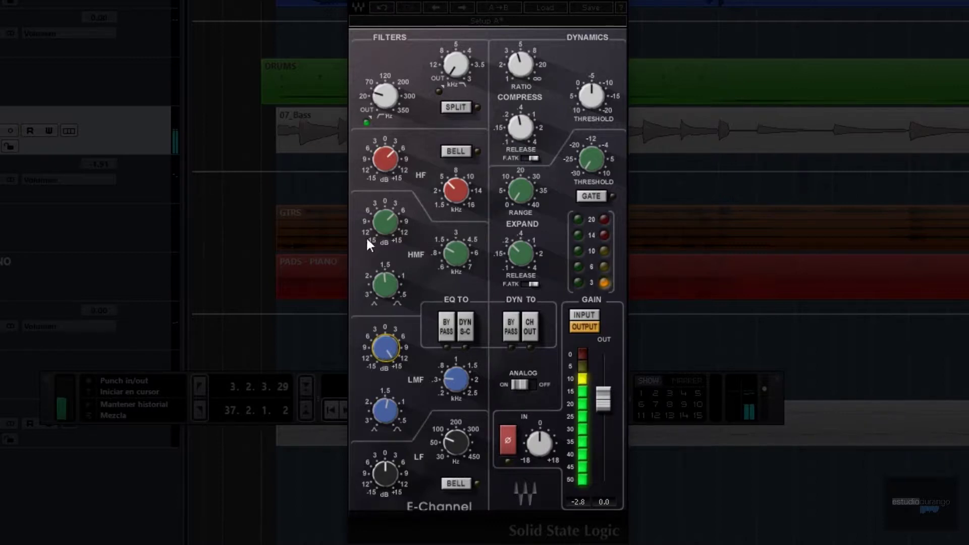
mouse_move(384, 345)
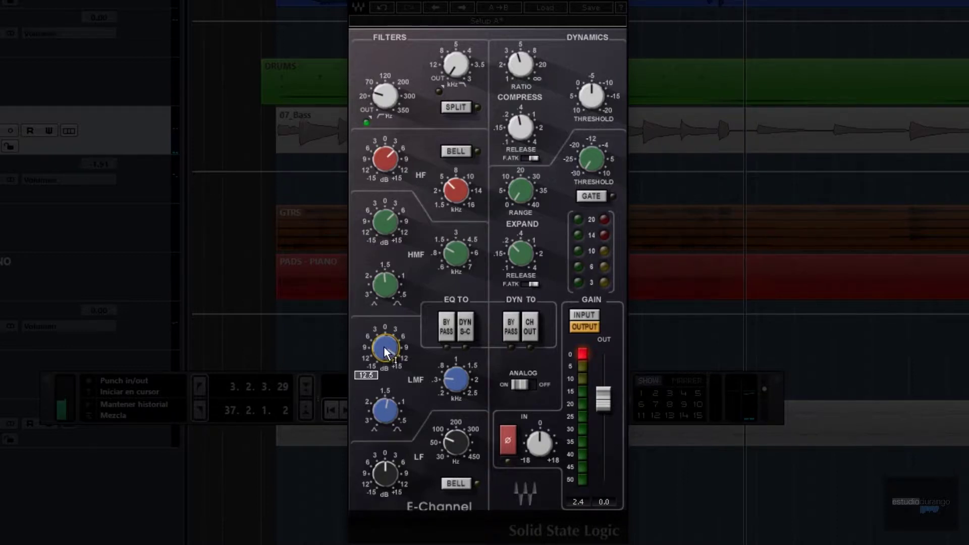
left_click_drag(386, 353, 386, 425)
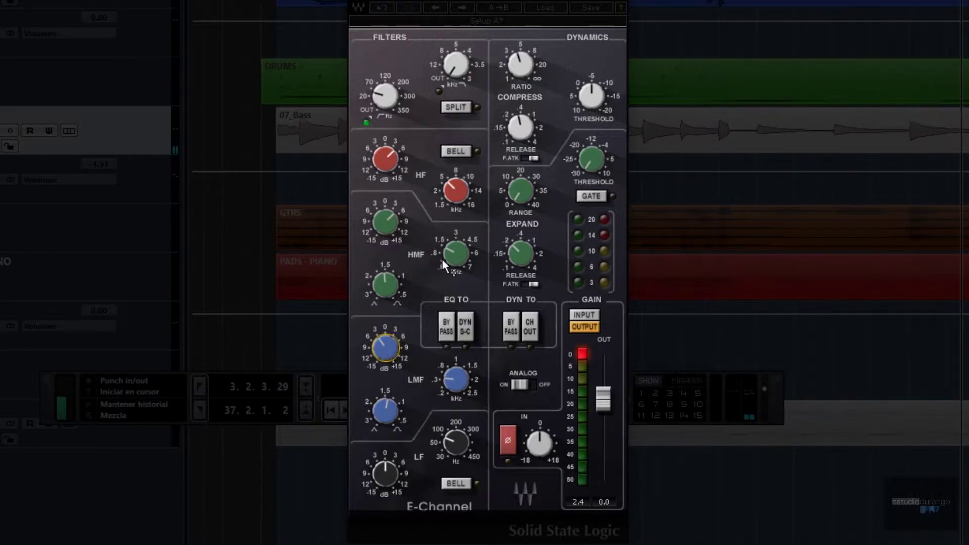
- Audition the HMF band at 1.17 kHz by boosting its gain to 14.9 dB, and return it to a moderate boost
left_click_drag(456, 252, 456, 252)
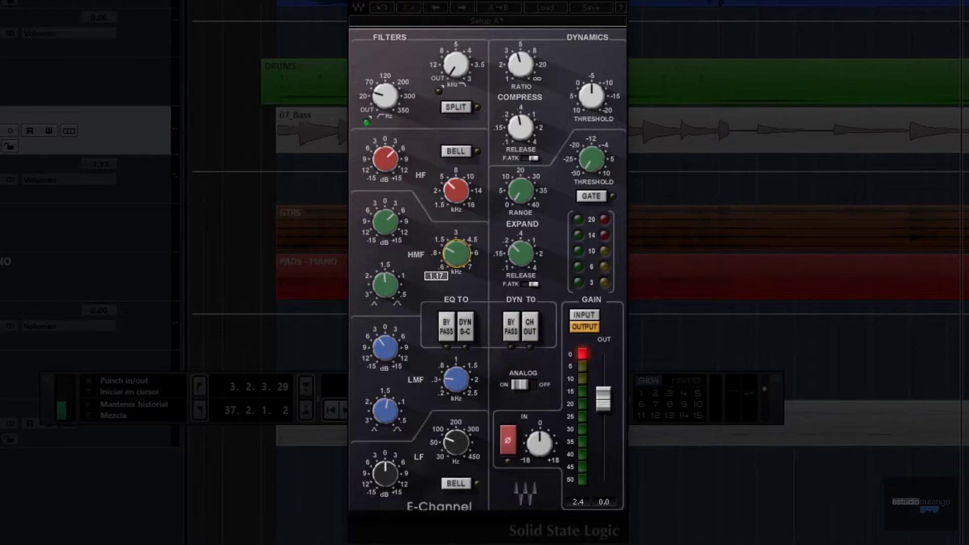
left_click_drag(457, 252, 456, 253)
left_click_drag(384, 216, 384, 216)
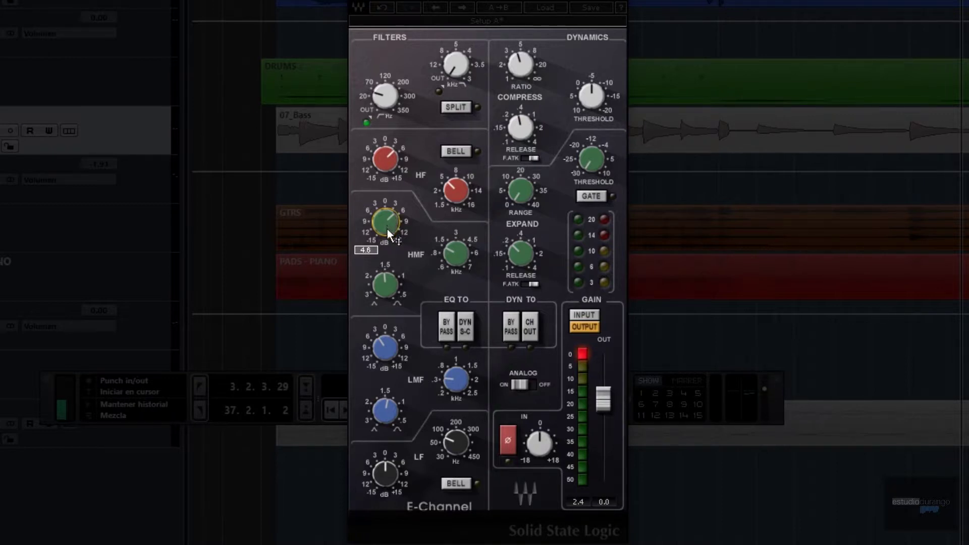
left_click_drag(387, 229, 387, 201)
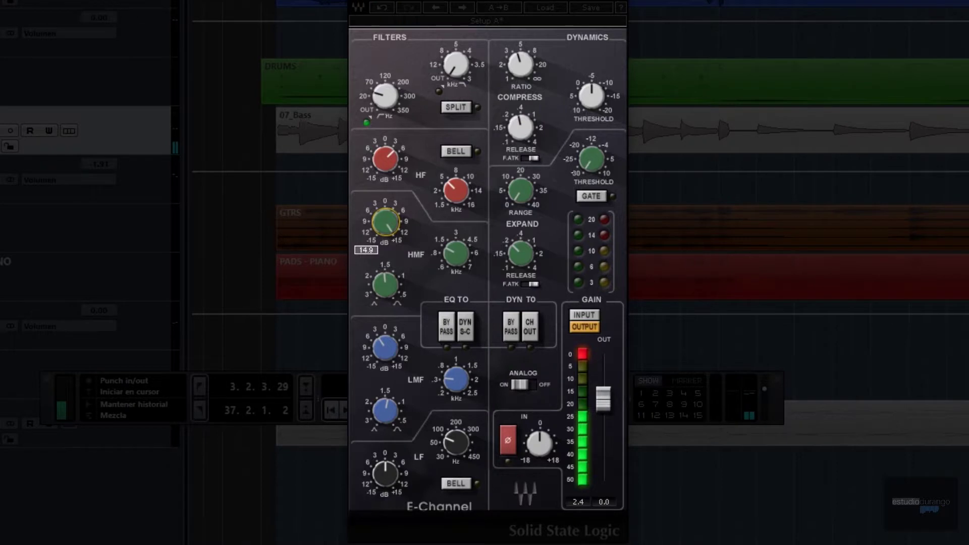
left_click_drag(385, 222, 385, 259)
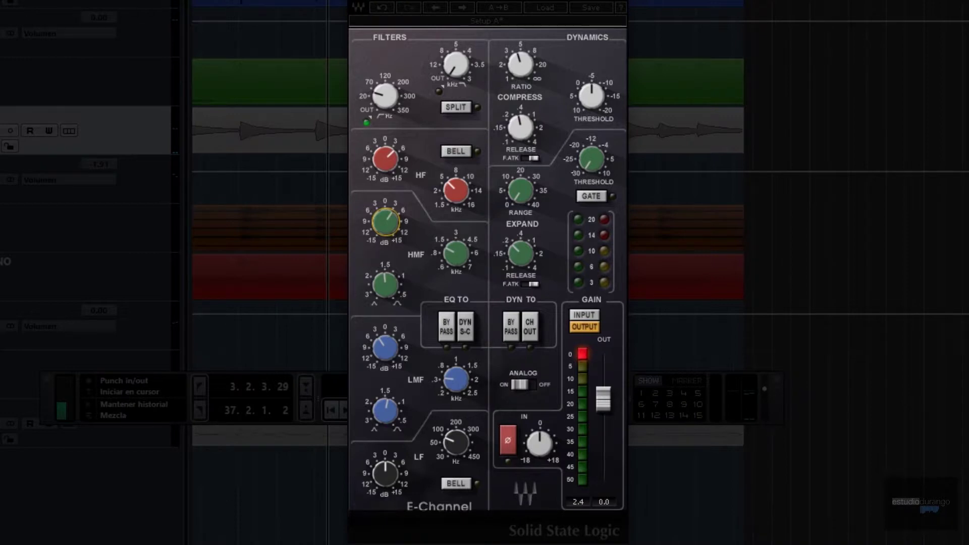
left_click_drag(385, 222, 385, 224)
- Audition the HF band by swinging its gain to 15.0 dB and -15.0 dB, and return it to a moderate boost
key("F2")
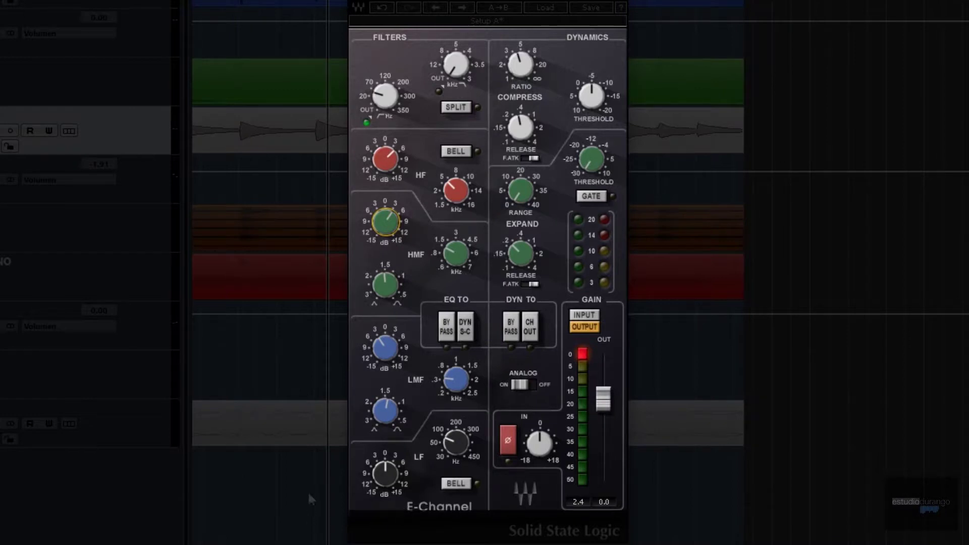
scroll(292, 70, "down", 3)
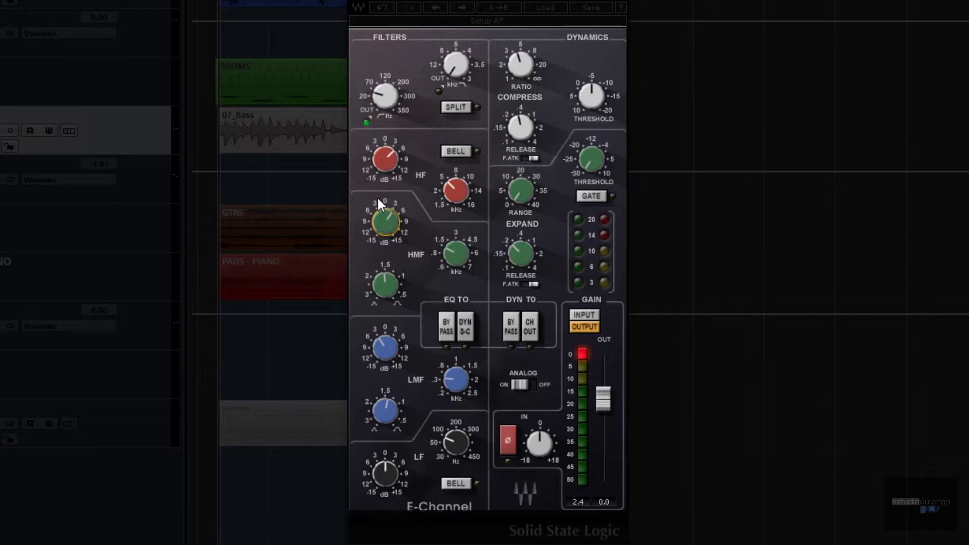
left_click_drag(387, 159, 384, 164)
left_click_drag(376, 161, 376, 121)
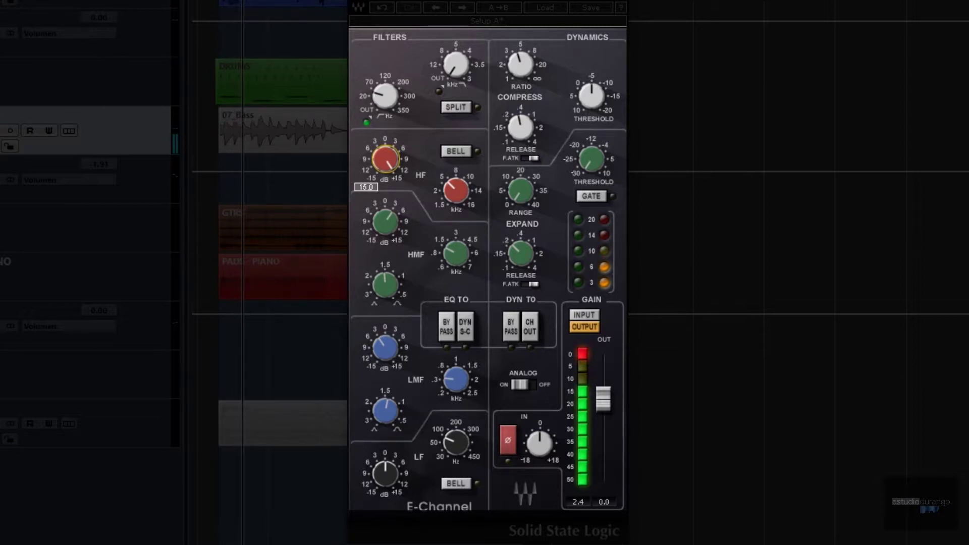
left_click_drag(385, 159, 385, 201)
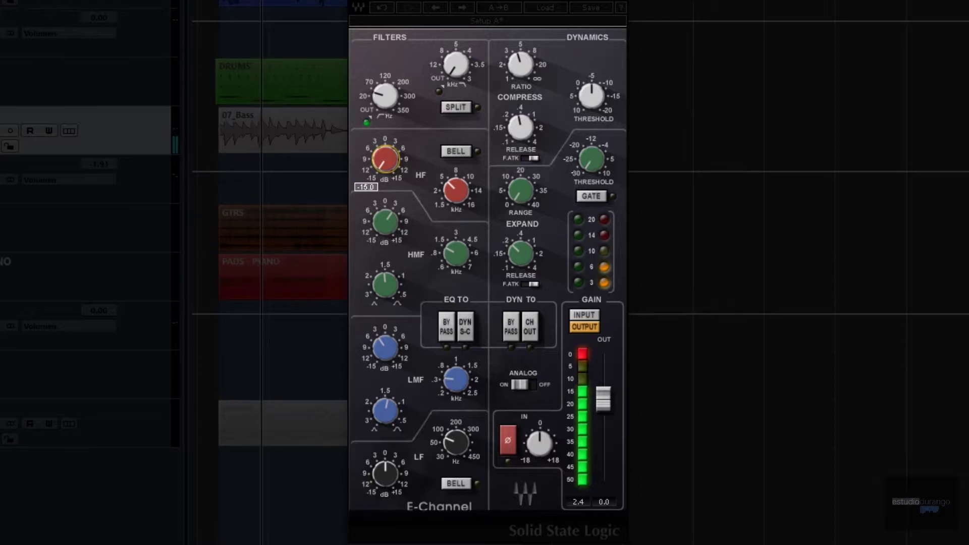
left_click_drag(385, 201, 385, 178)
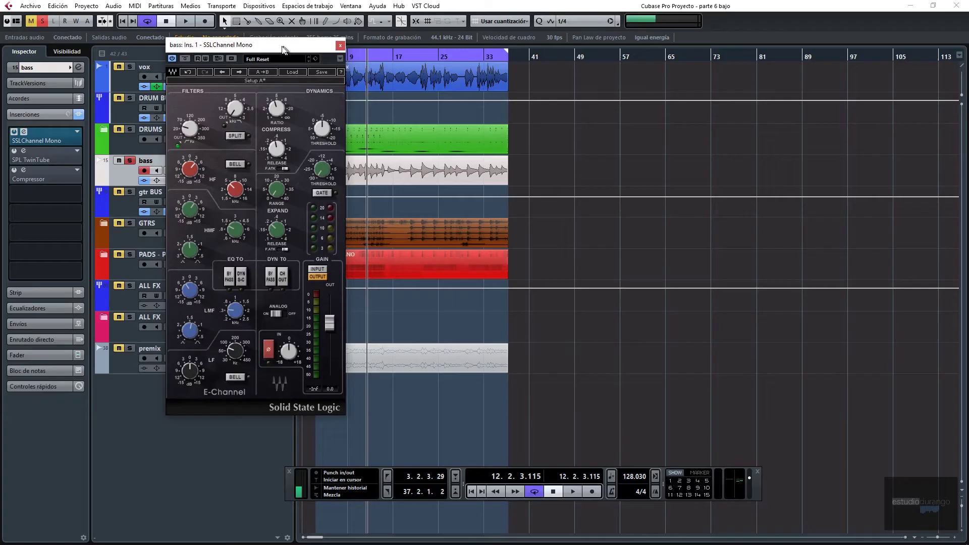
- Move the SSLChannel window aside and open the bass track's SPL TwinTube insert in a clear area
left_click_drag(280, 47, 207, 39)
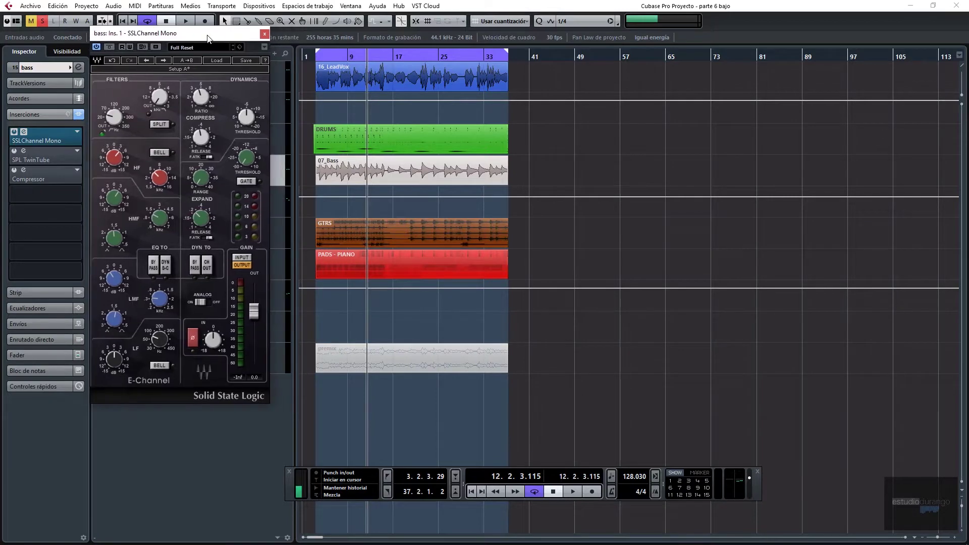
left_click(22, 154)
left_click_drag(384, 112, 562, 115)
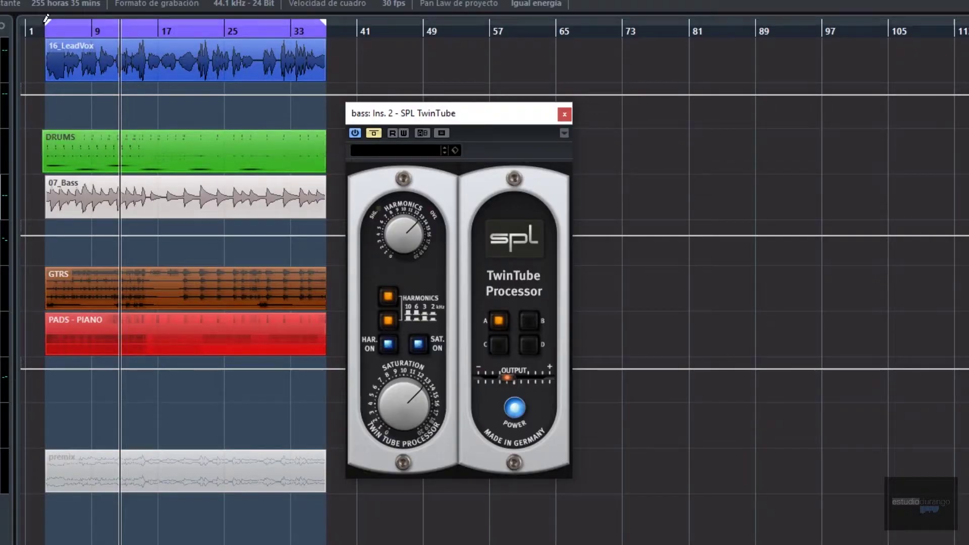
- Play the bass from the cycle start, turn off the SPL TwinTube's bypass to compare, and close its window
left_click(41, 26)
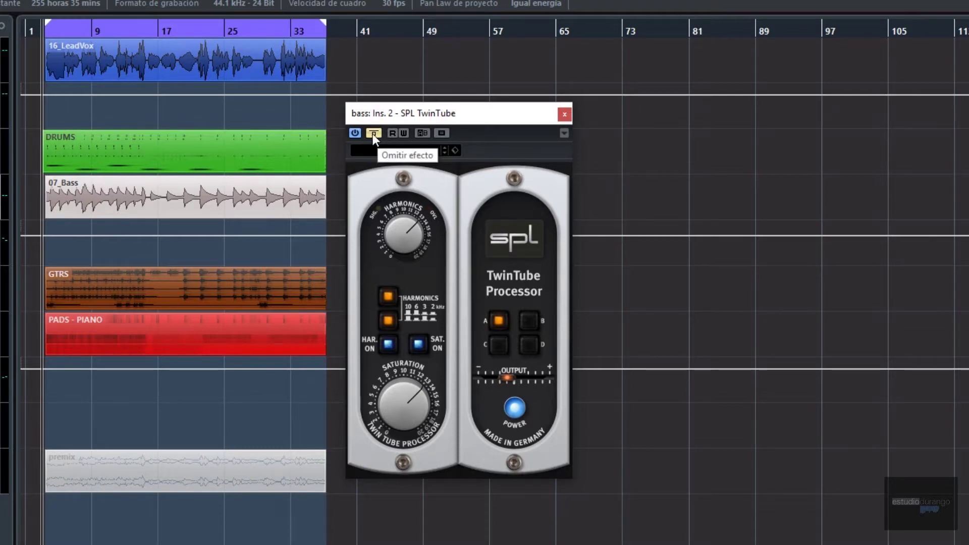
key("space")
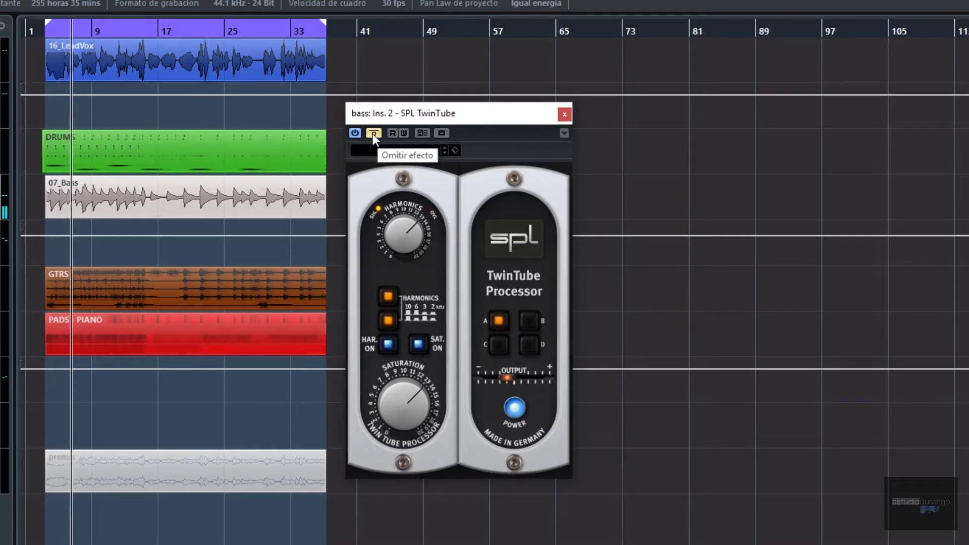
left_click(372, 134)
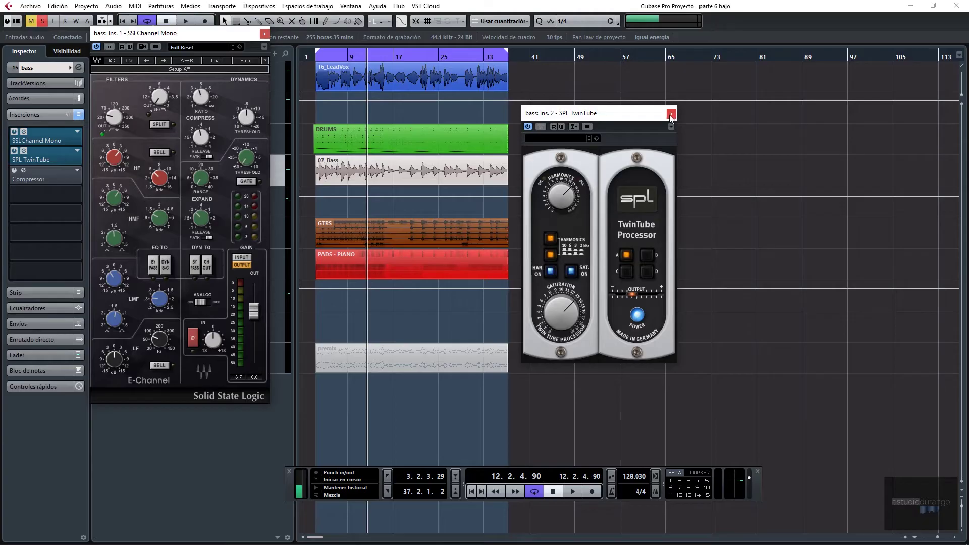
left_click(563, 118)
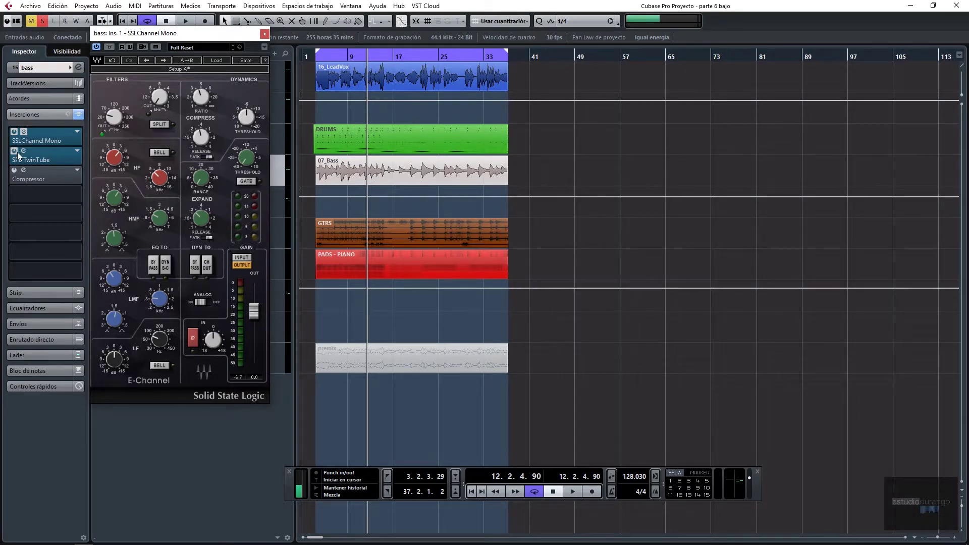
- Activate and open the bass track's Compressor insert, move its window clear of the track list, and play the bass from the cycle start
left_click(12, 173)
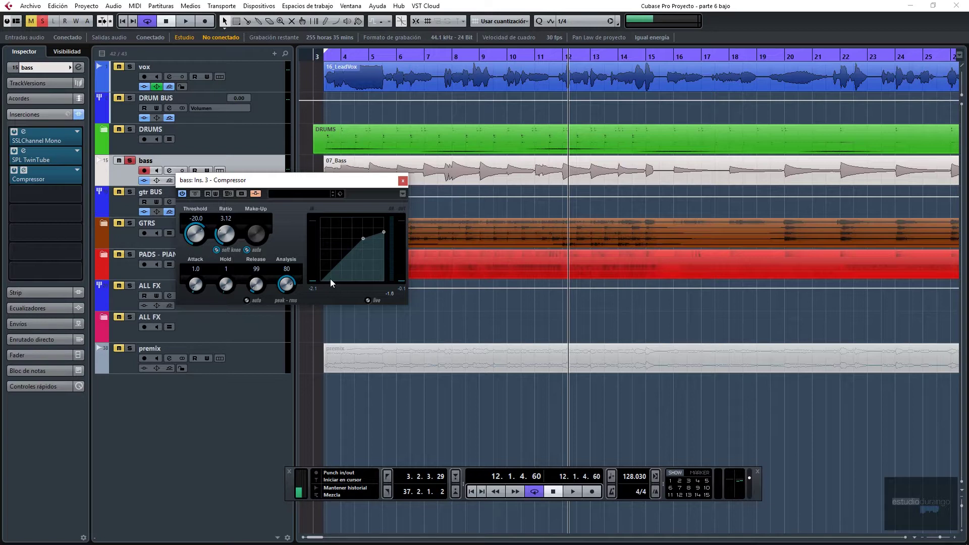
left_click_drag(328, 55, 328, 86)
left_click_drag(295, 185, 440, 255)
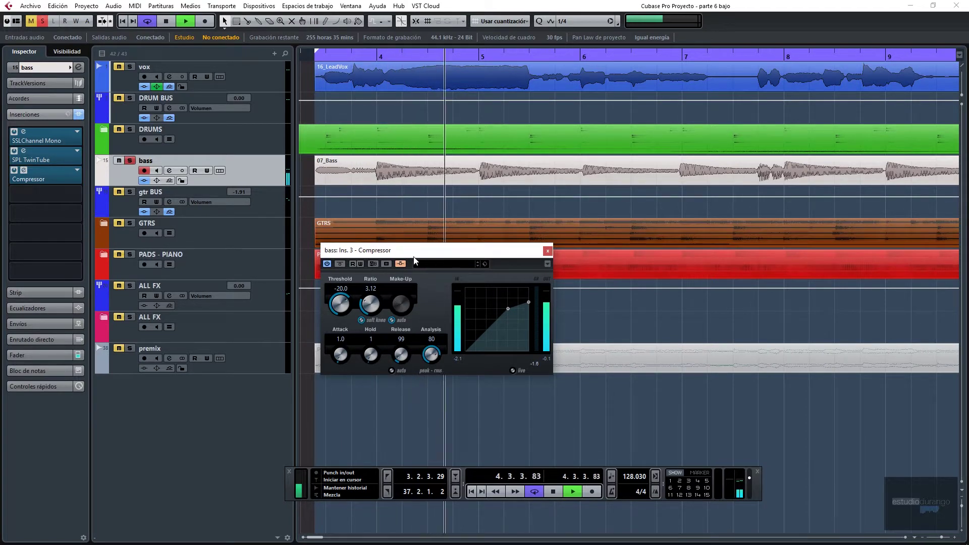
key("space")
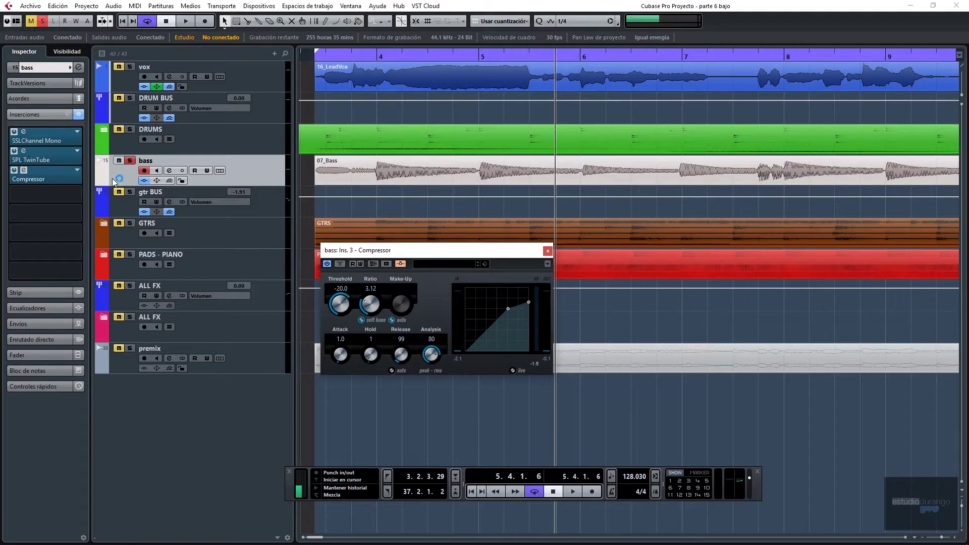
- Unmute the DRUMS folder alongside the bass and play both from the cycle start to watch the Compressor's gain reduction
left_click(120, 130)
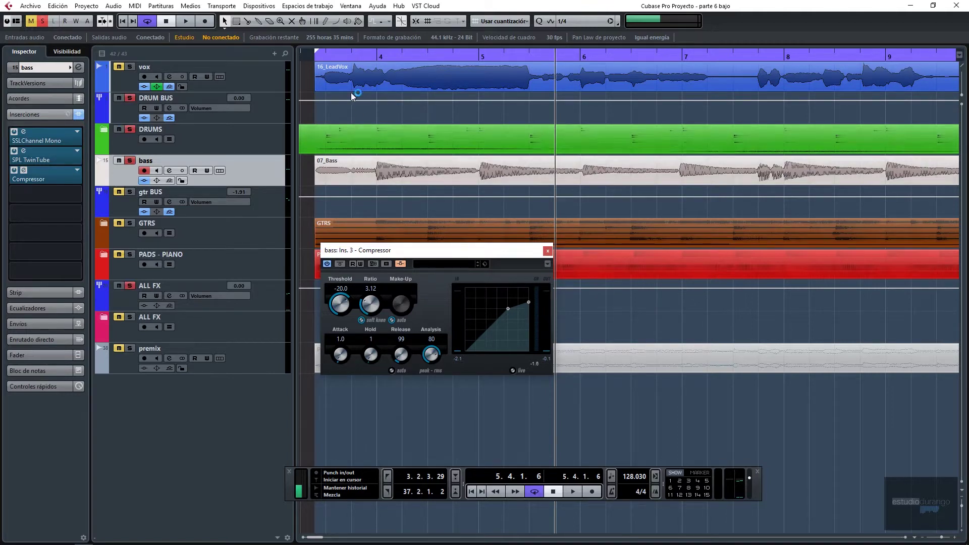
left_click_drag(318, 54, 321, 74)
key("space")
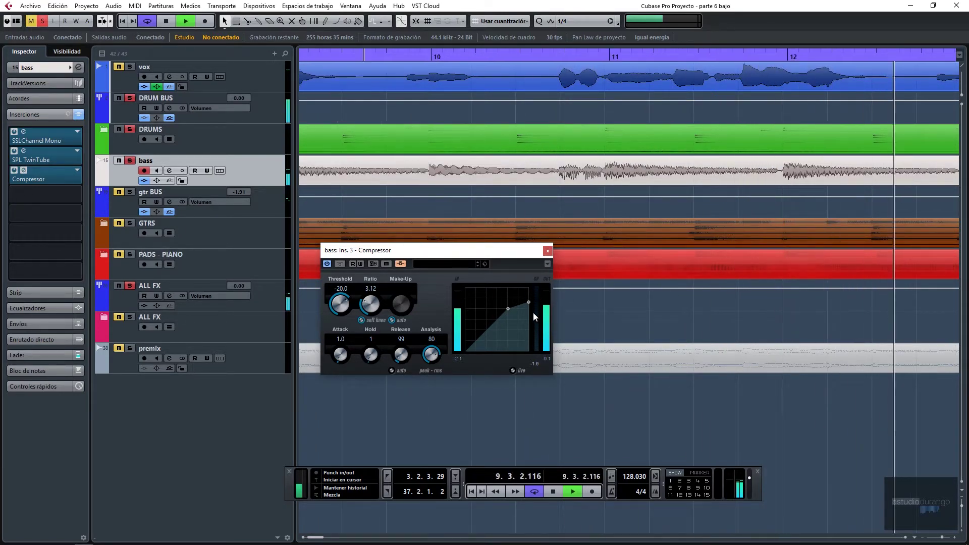
key("space")
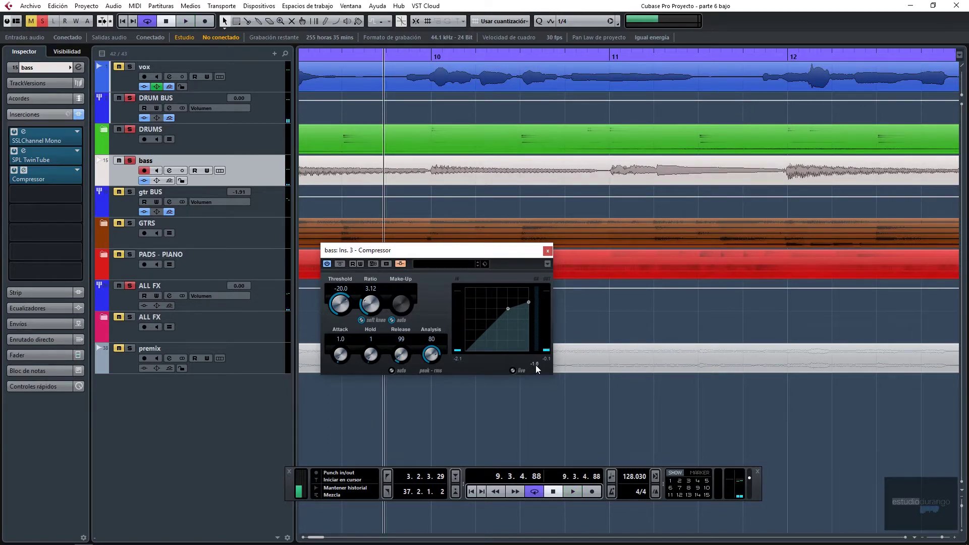
key("space")
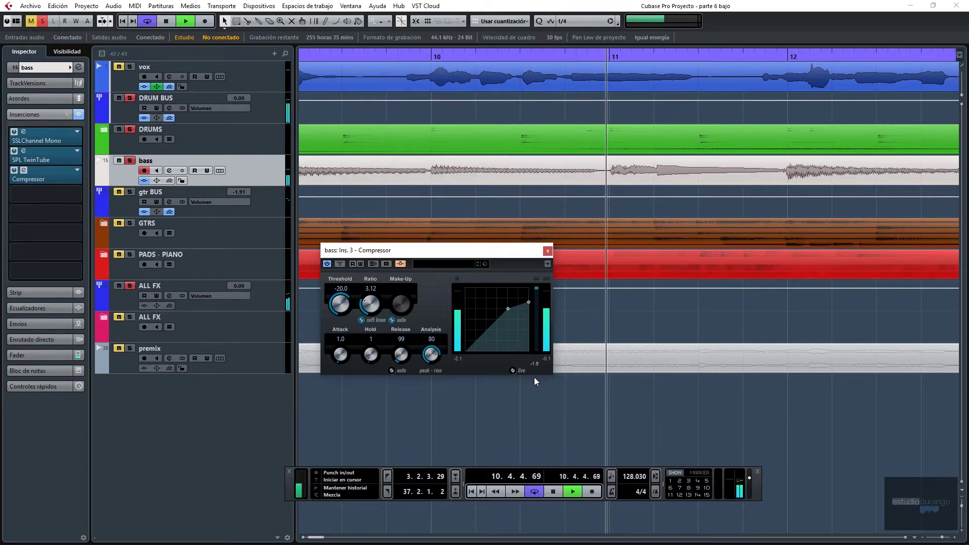
key("space")
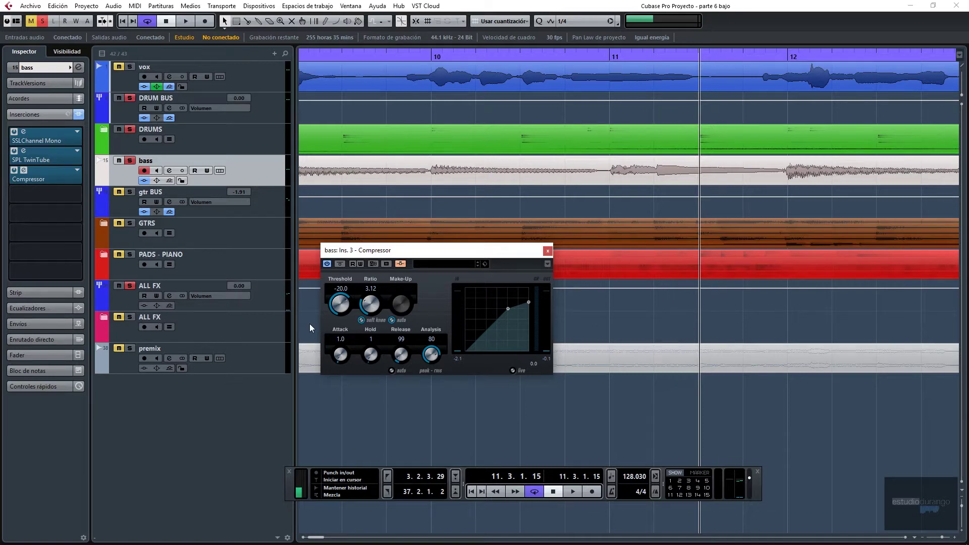
- Expand the DRUMS folder and inspect the kick sample track's send routed to the bass Compressor's side-chain
left_click(104, 130)
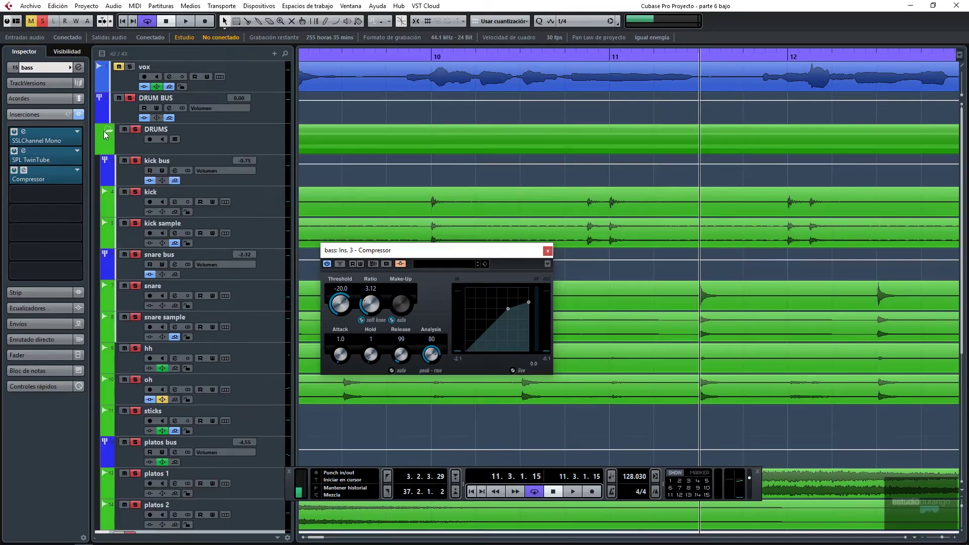
left_click_drag(423, 260, 471, 209)
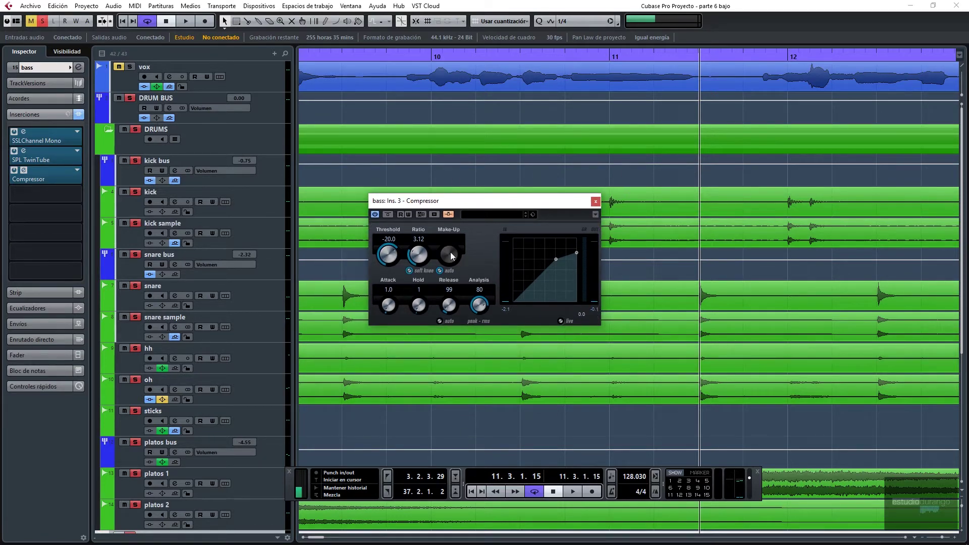
left_click(134, 206)
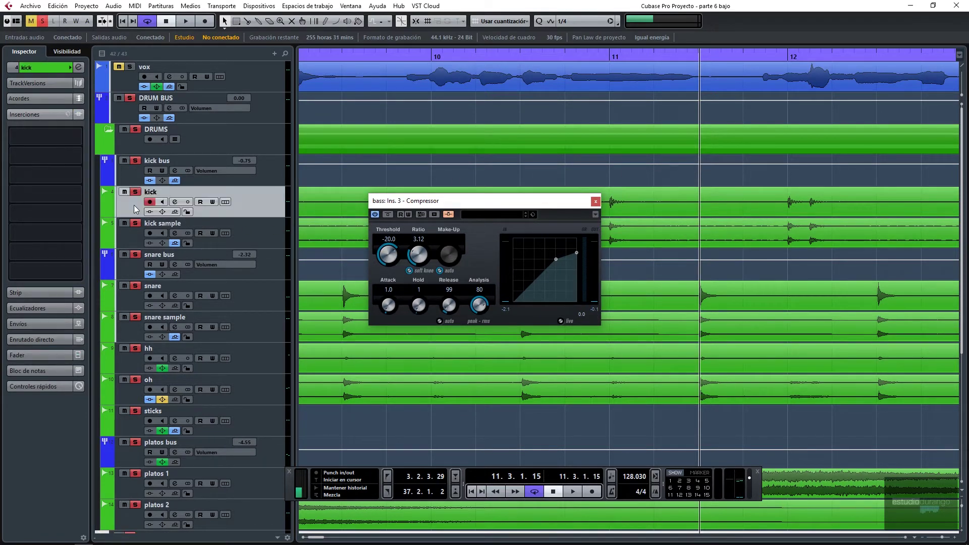
left_click(131, 241)
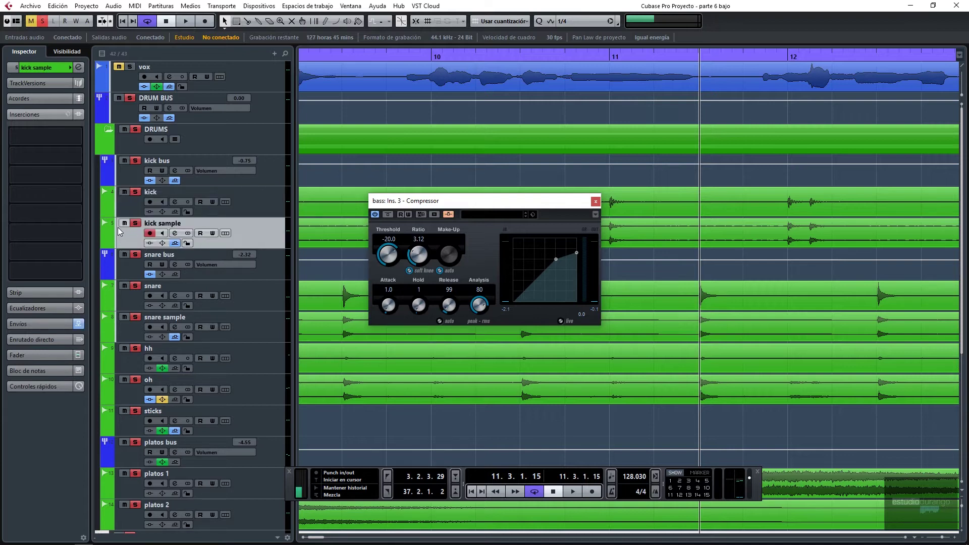
left_click(21, 323)
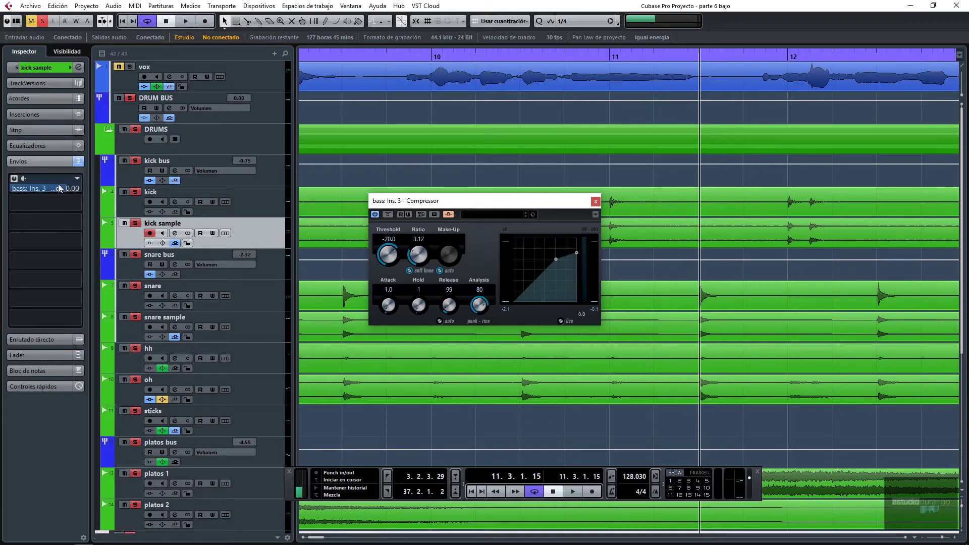
left_click(78, 182)
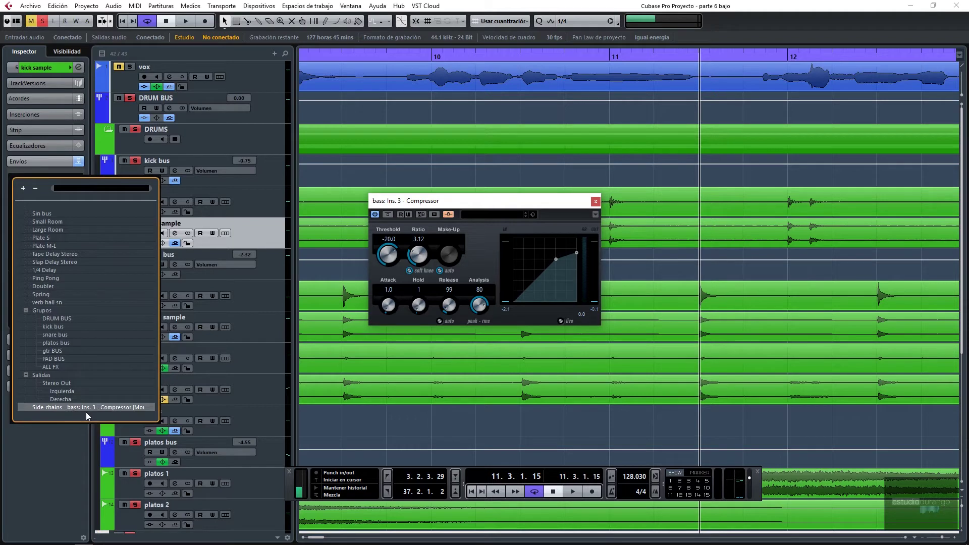
left_click(24, 454)
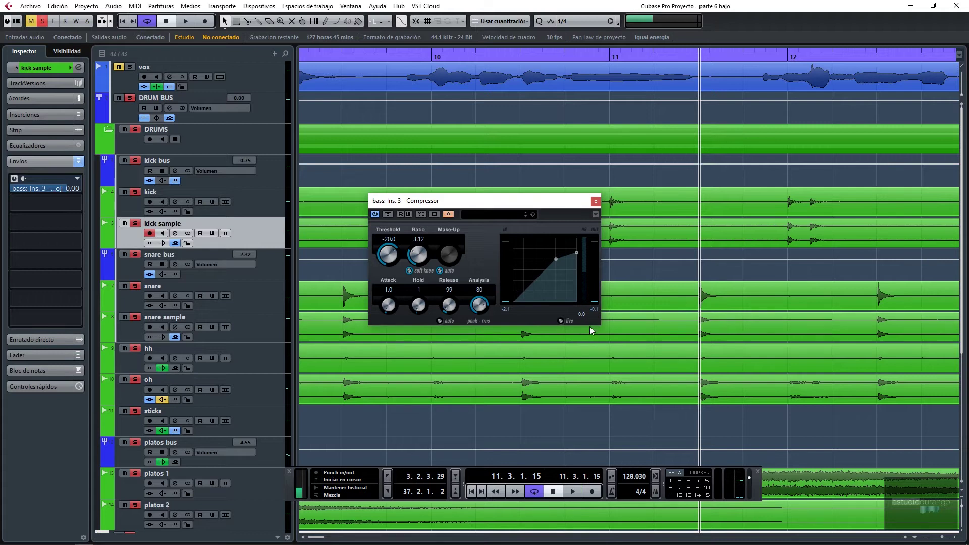
- Play the drums and bass to check the kick-triggered gain reduction, and collapse the DRUMS folder
key("space")
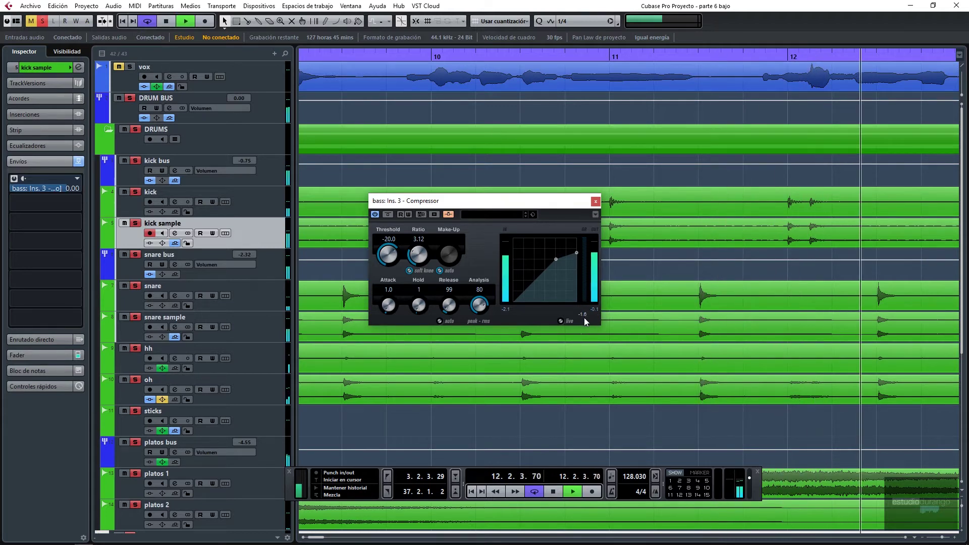
key("space")
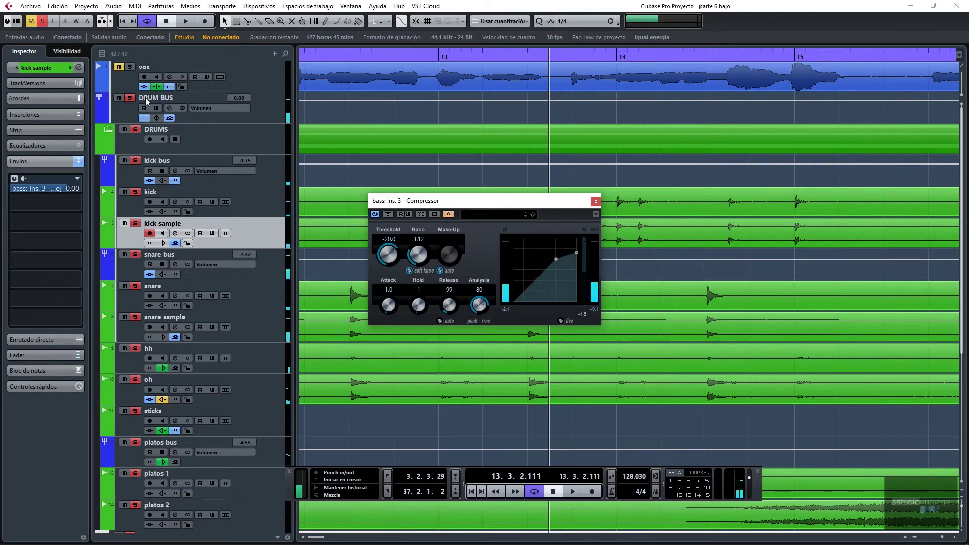
left_click(109, 129)
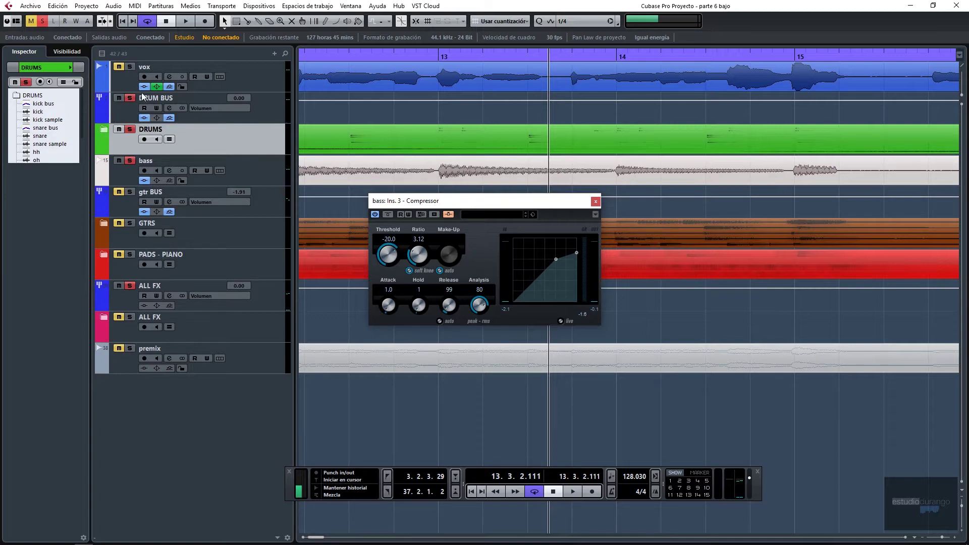
- Unmute the vox track and play vocals, drums and bass together from the cycle start to the end of the song
key("g")
key("g")
key("g")
key("g")
key("g")
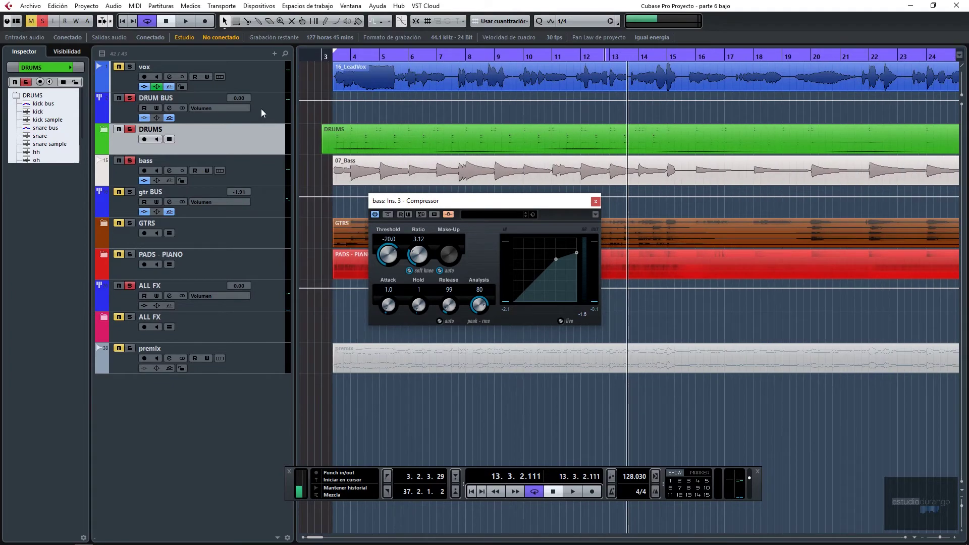
left_click(348, 56)
key("h")
key("h")
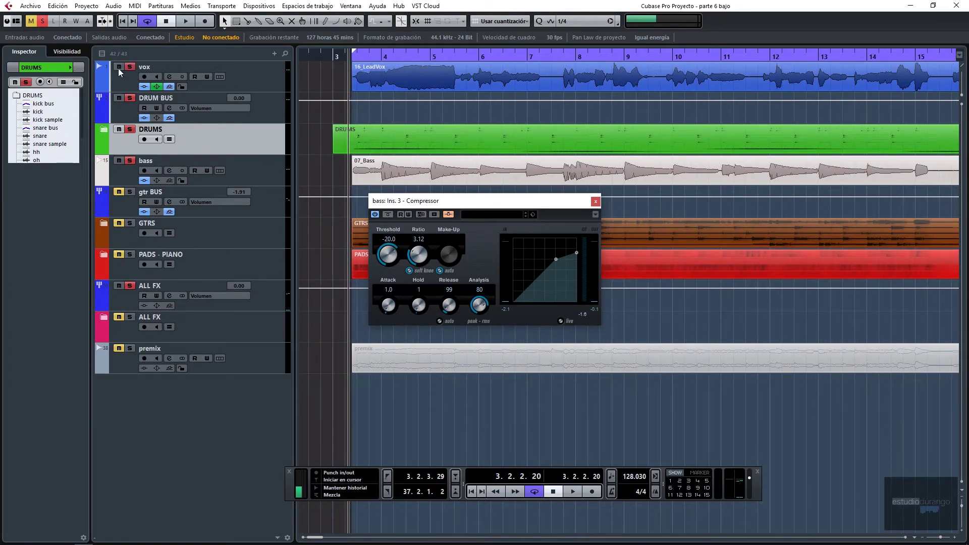
key("space")
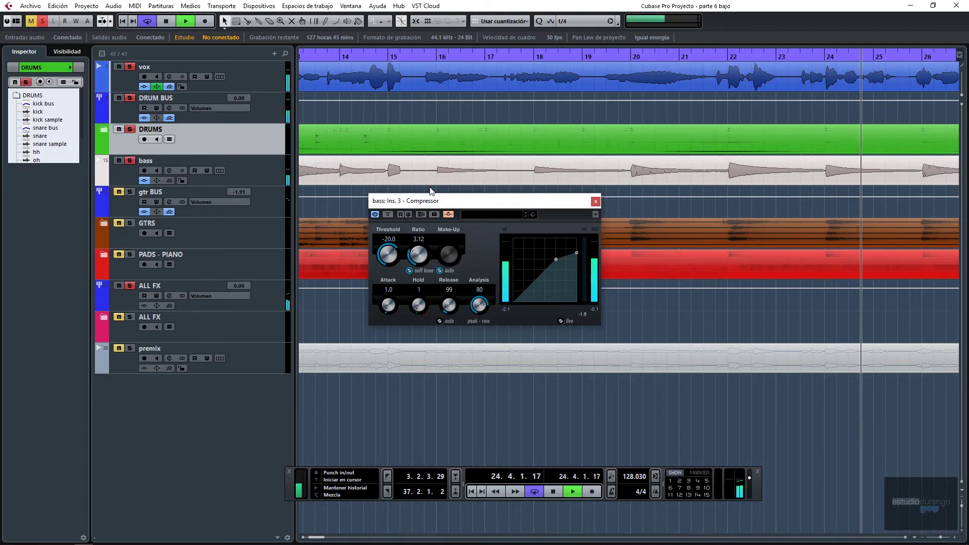
key("g")
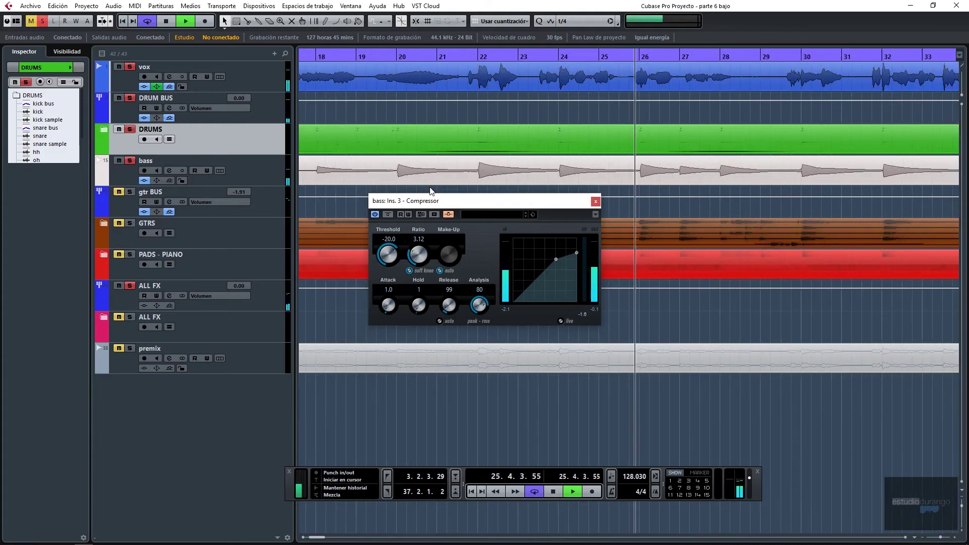
key("g")
key("g")
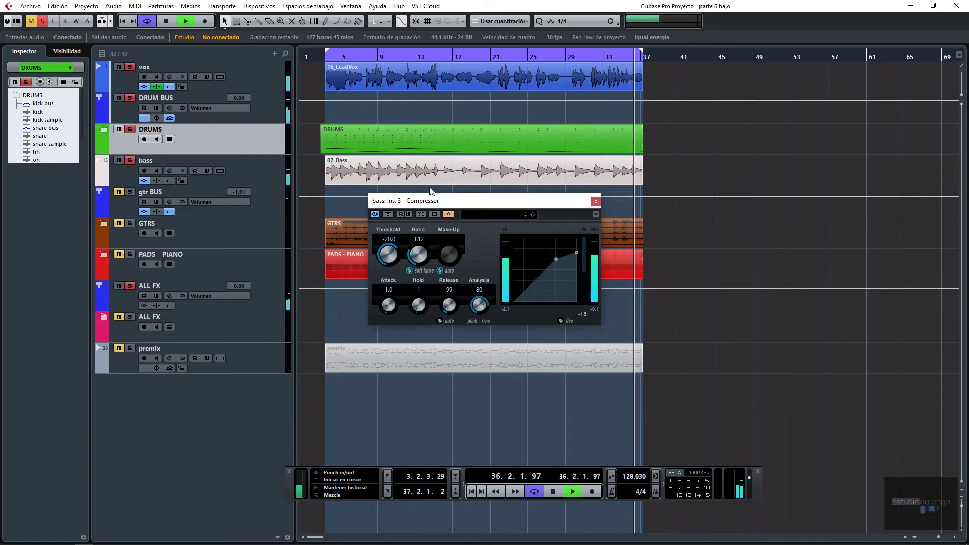
key("space")
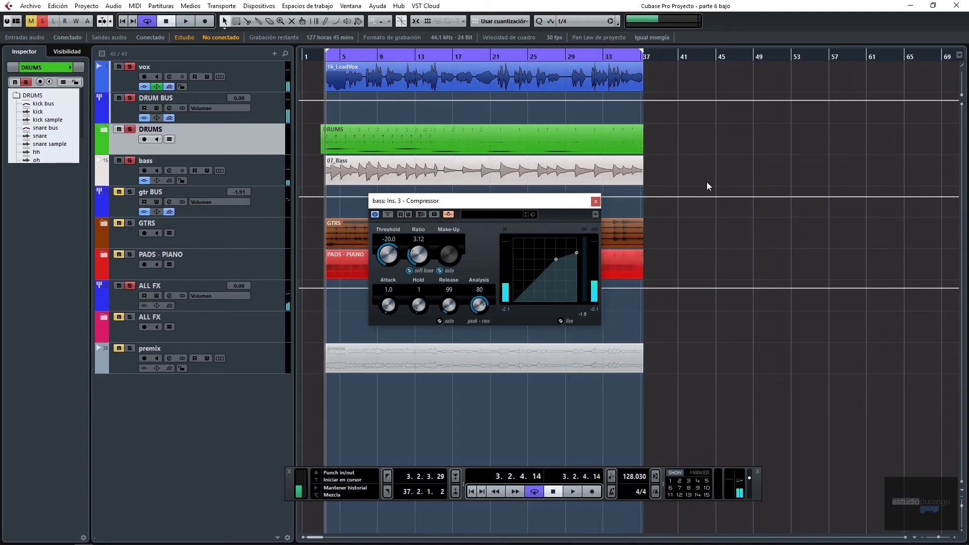
key("Escape")
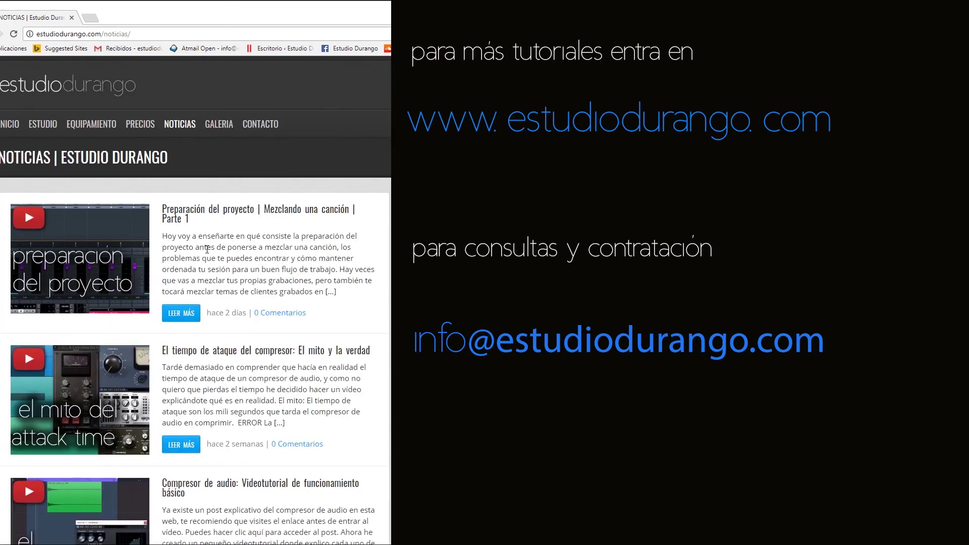
- Switch to the browser and look through the tutorial posts on the first two NOTICIAS pages of the Estudio Durango site
scroll(208, 224, "down", 3)
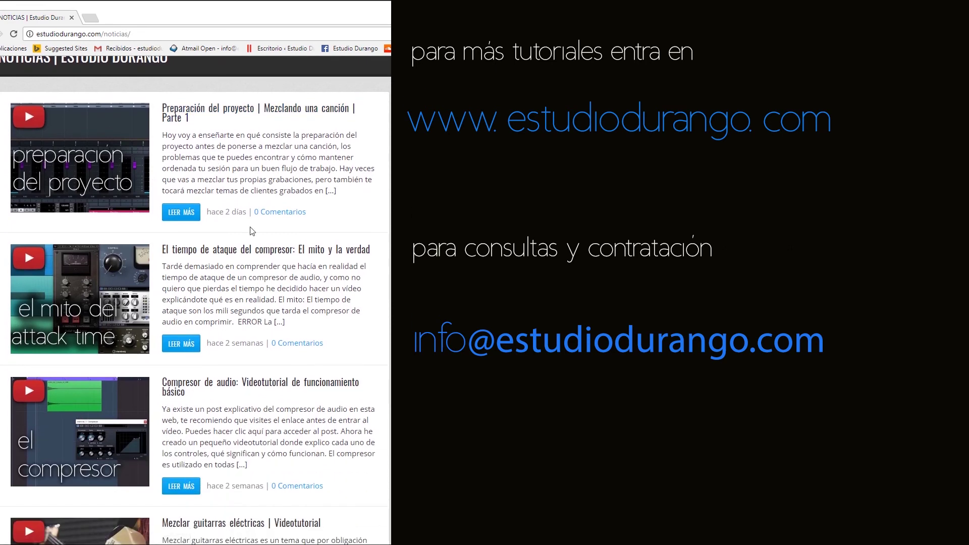
scroll(235, 224, "down", 3)
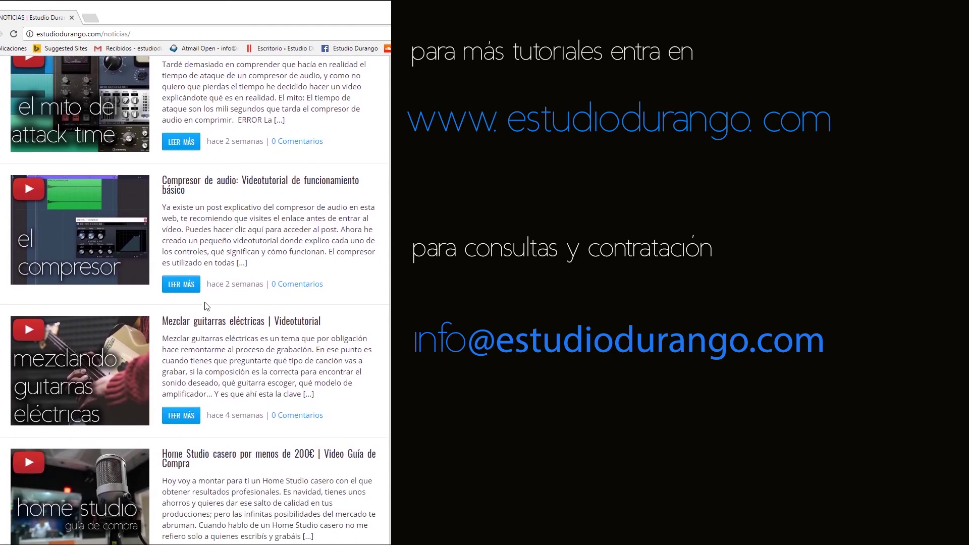
scroll(206, 306, "down", 3)
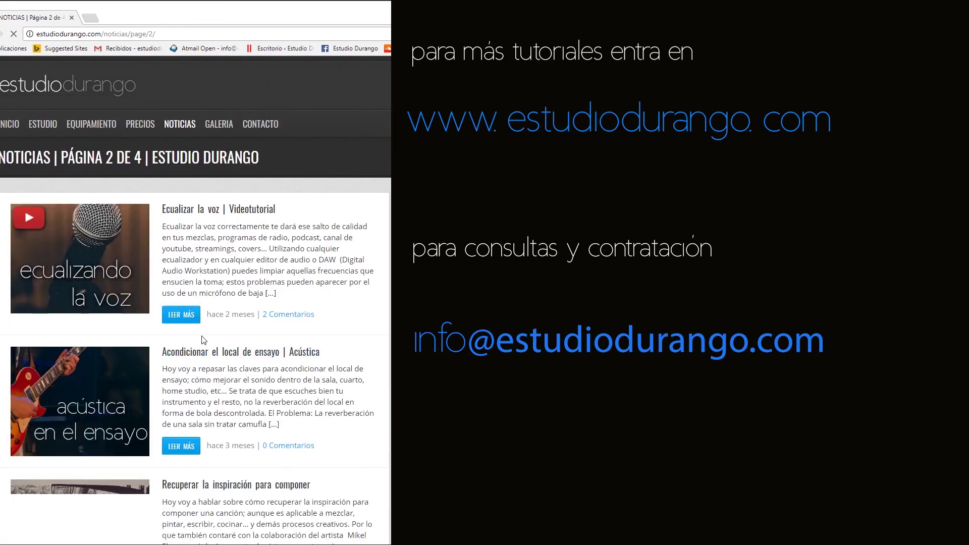
scroll(301, 342, "down", 1)
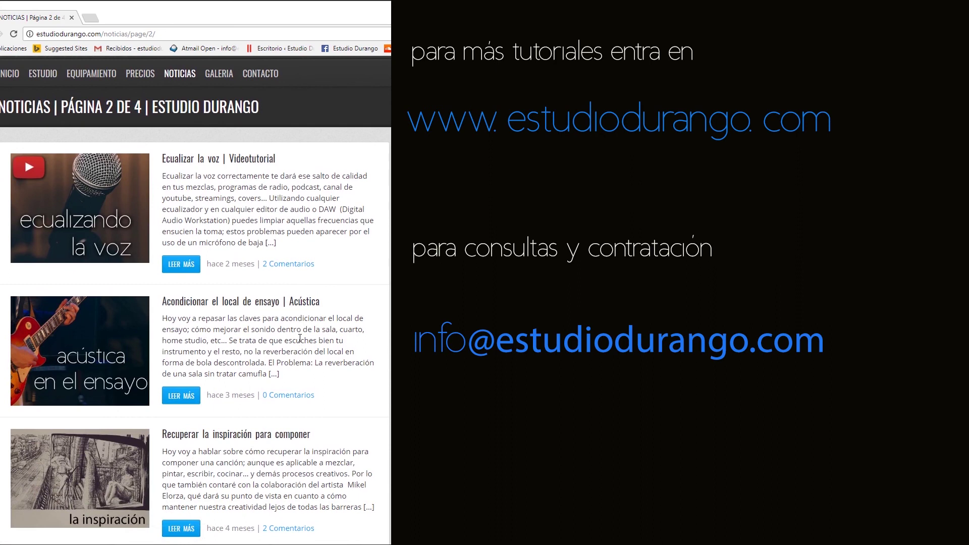
scroll(299, 338, "down", 4)
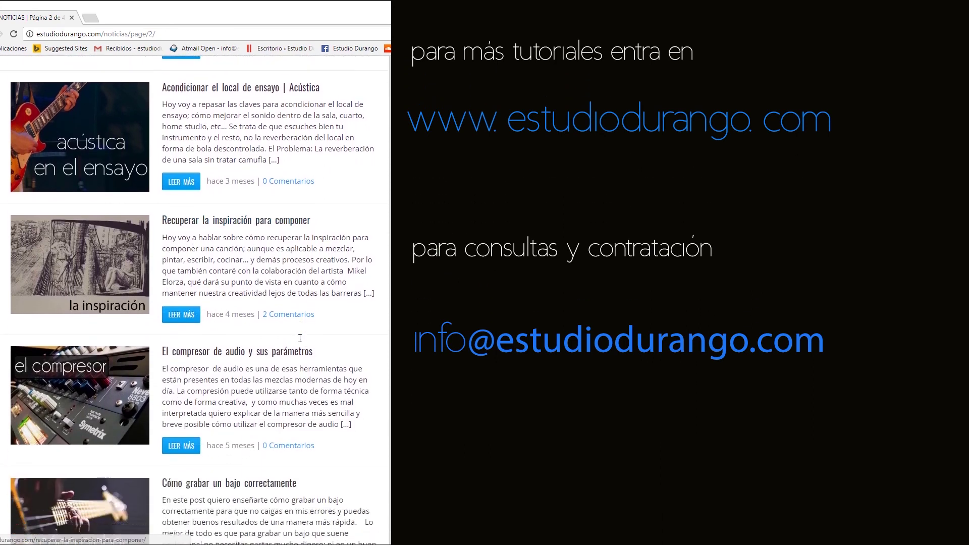